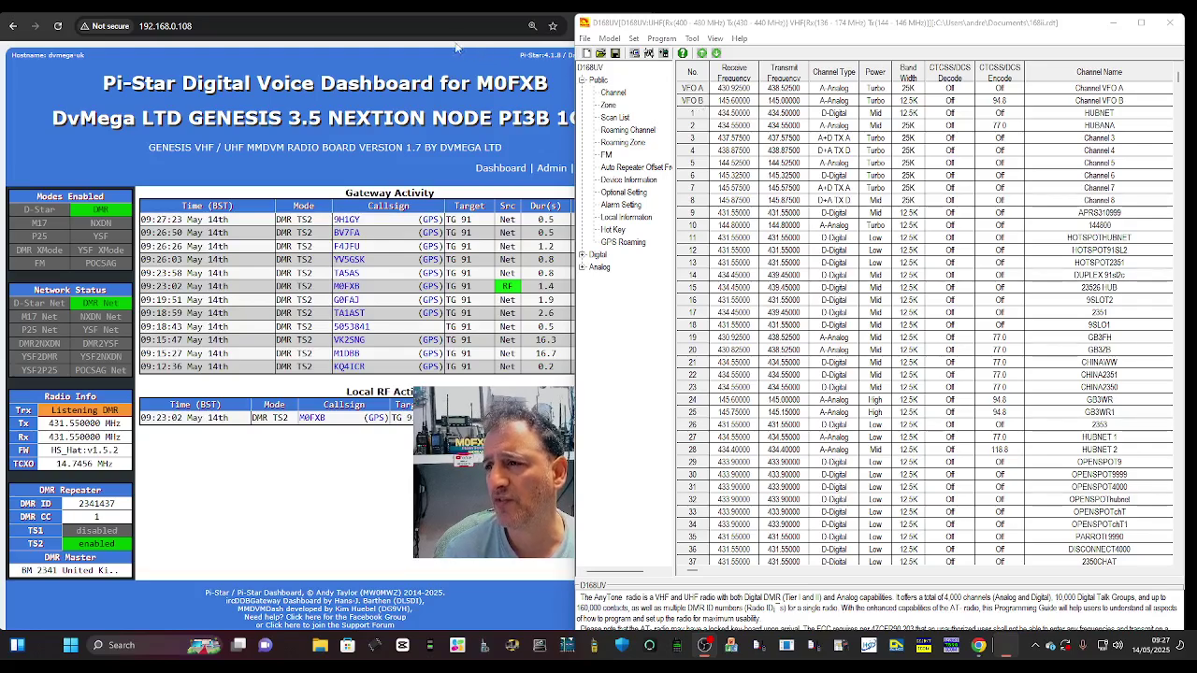
Step: Widen the browser window so Pi-Star's gateway and local RF activity tables show in full
{"action": "left_click_drag", "start_coordinate": [576, 106], "coordinate": [1040, 82]}
{"action": "mouse_move", "coordinate": [712, 652]}
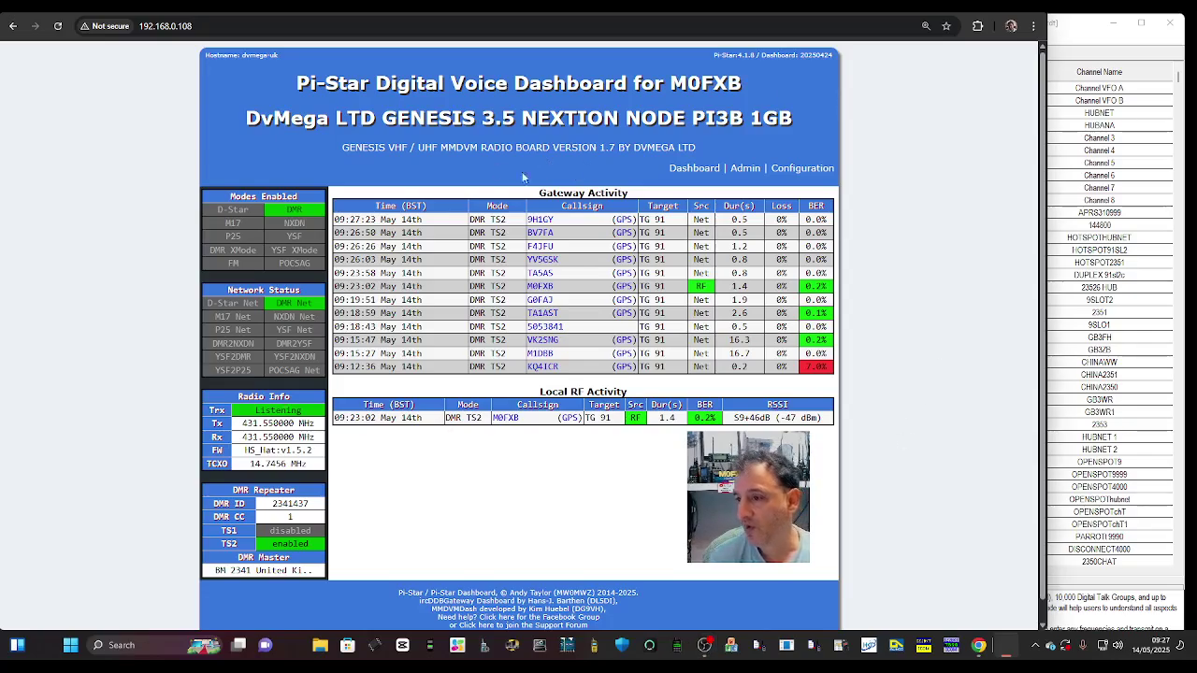
Step: Review Pi-Star Configuration, confirming MMDVMHost in simplex mode with only DMR enabled
{"action": "left_click", "coordinate": [800, 173]}
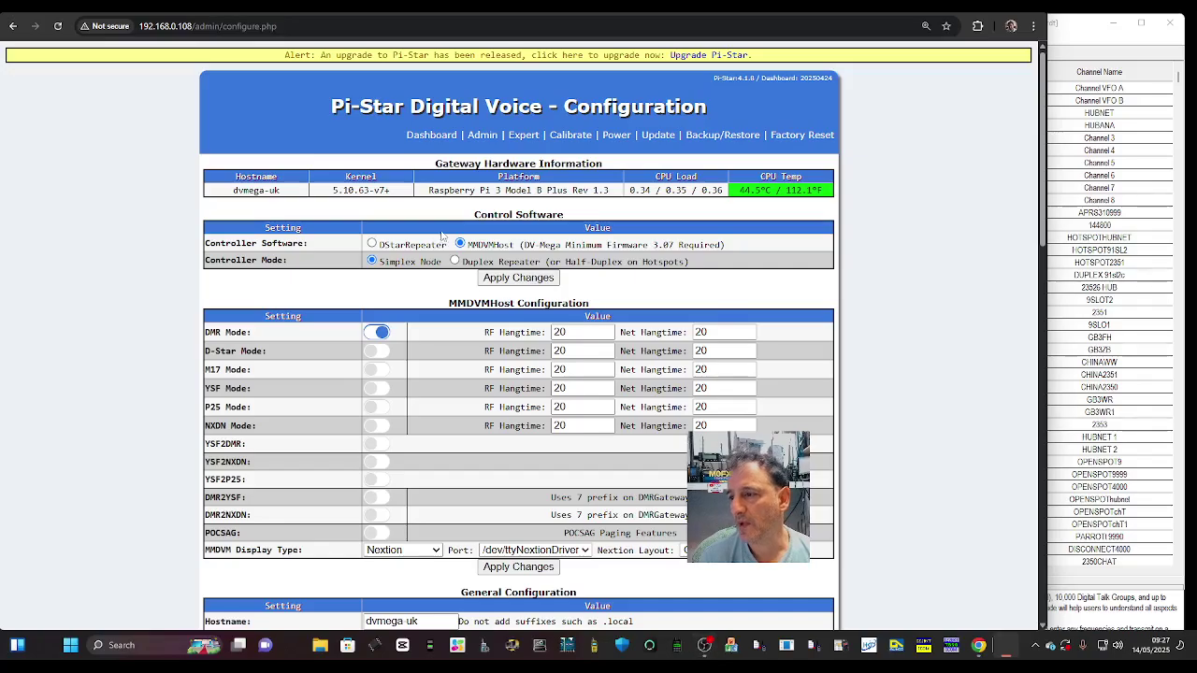
{"action": "scroll", "coordinate": [332, 278], "scroll_direction": "down", "scroll_amount": 1}
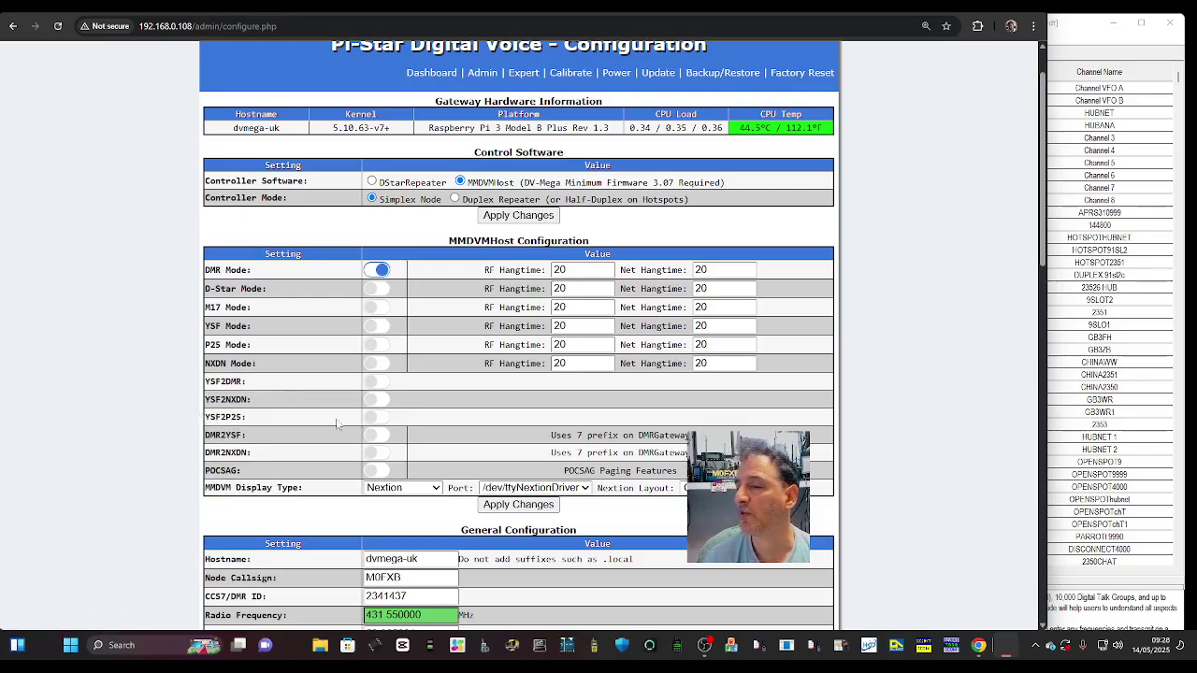
{"action": "scroll", "coordinate": [564, 391], "scroll_direction": "up", "scroll_amount": 1}
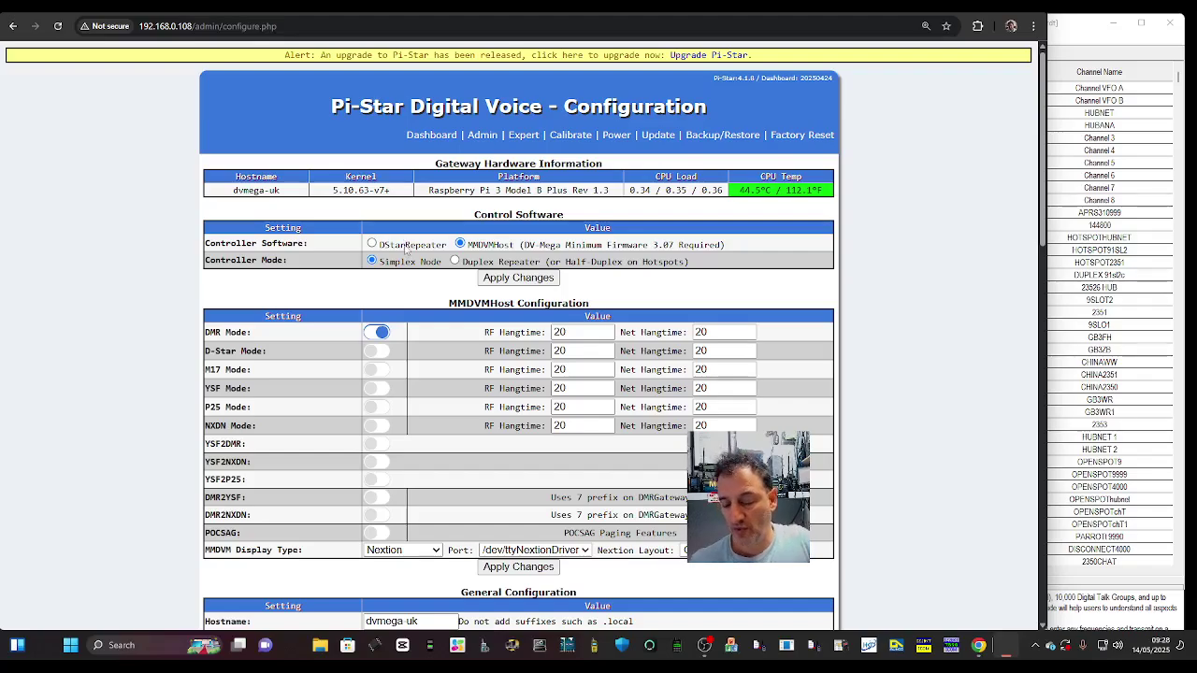
{"action": "scroll", "coordinate": [529, 365], "scroll_direction": "down", "scroll_amount": 2}
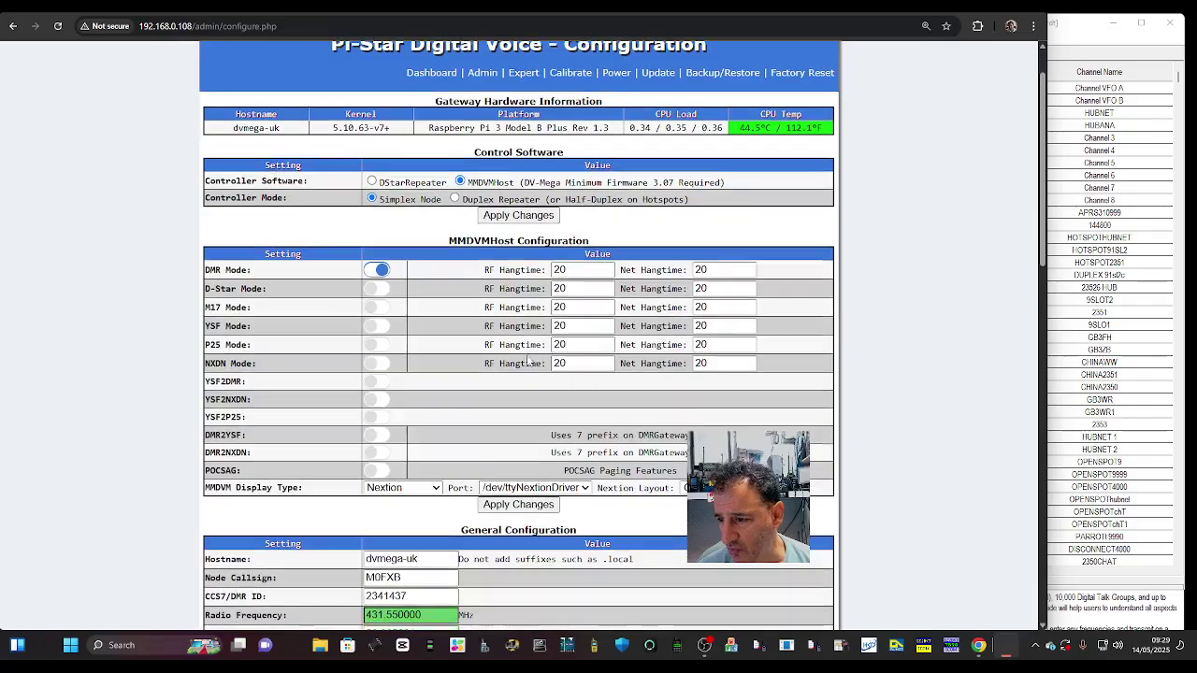
{"action": "scroll", "coordinate": [530, 348], "scroll_direction": "down", "scroll_amount": 3}
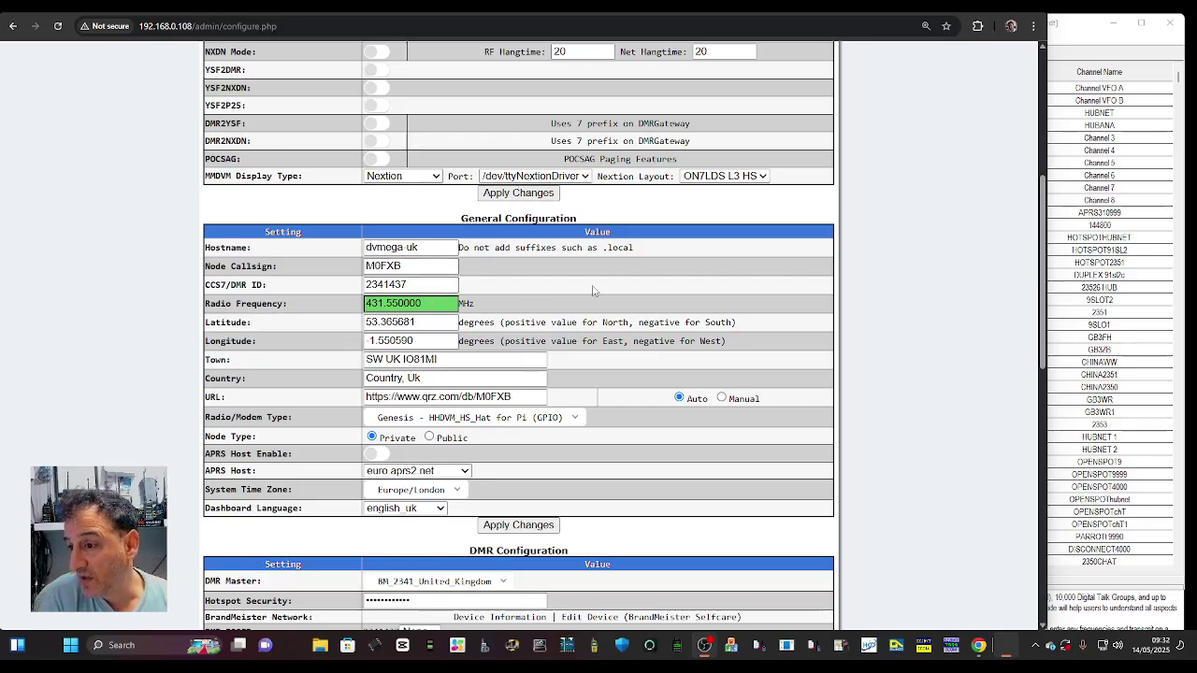
{"action": "scroll", "coordinate": [419, 340], "scroll_direction": "down", "scroll_amount": 1}
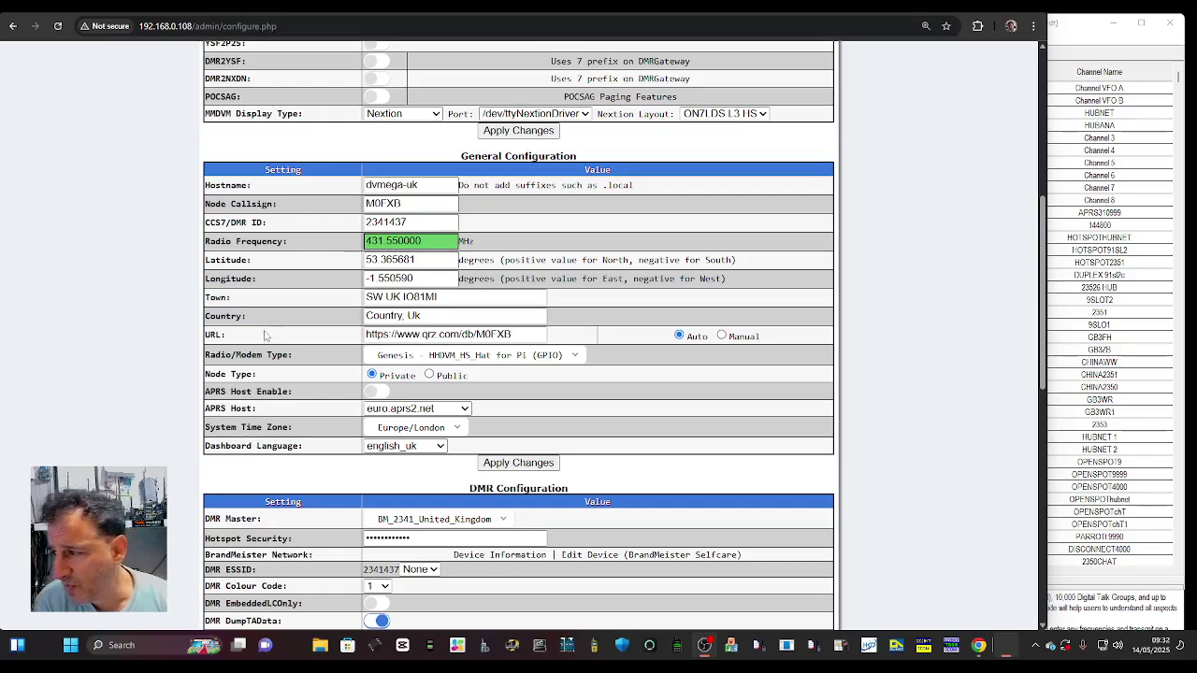
{"action": "mouse_move", "coordinate": [234, 358]}
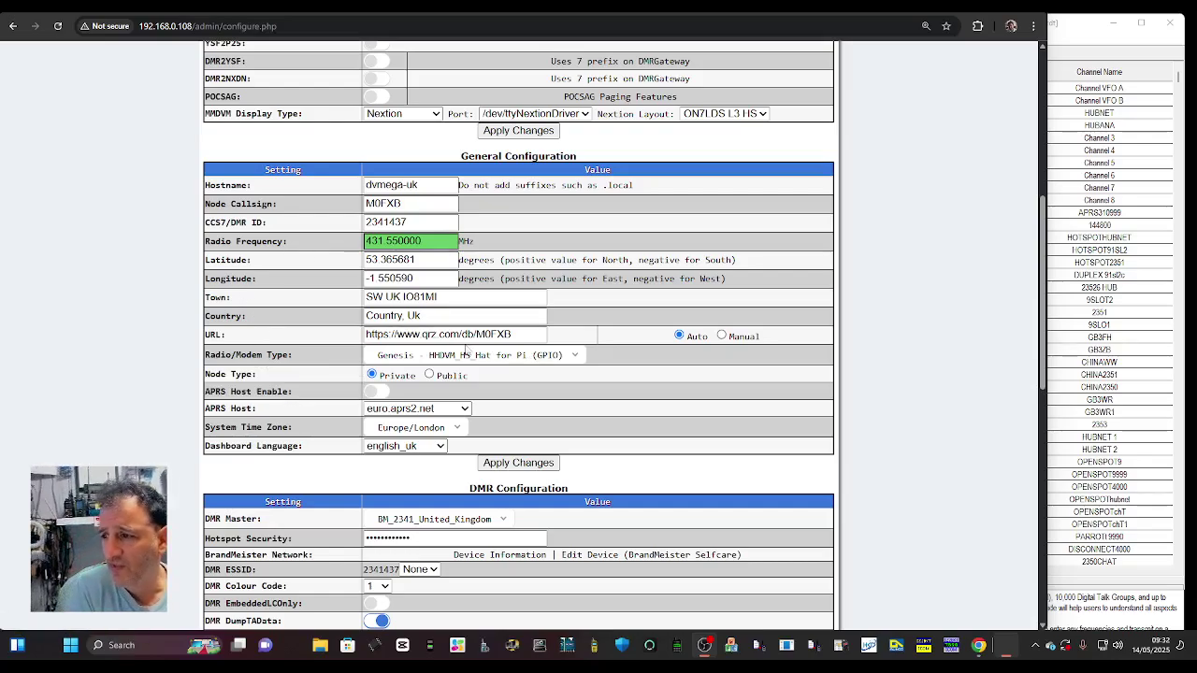
{"action": "left_click", "coordinate": [575, 359]}
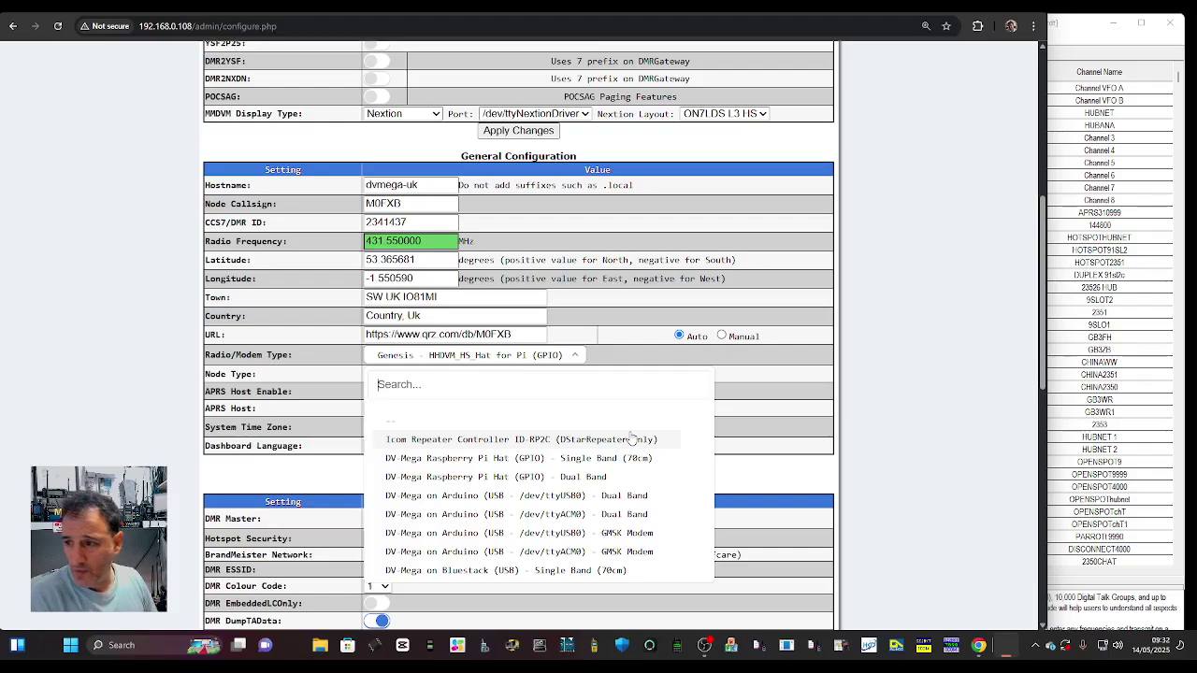
{"action": "type", "text": "stm"}
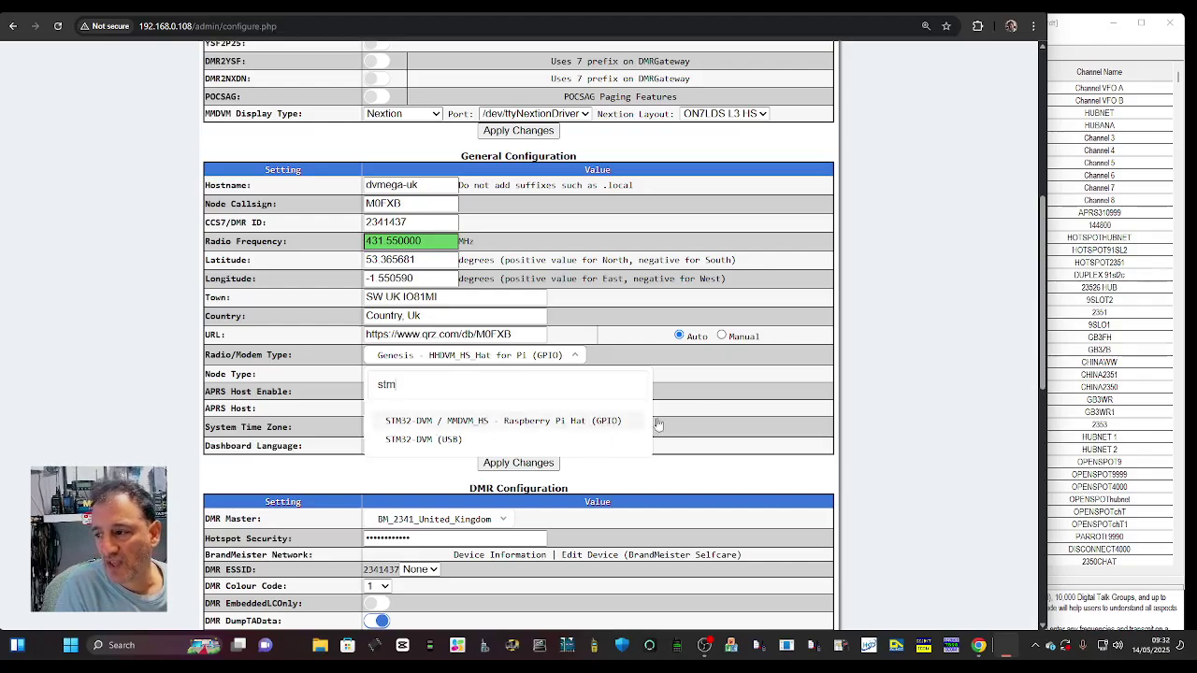
{"action": "left_click", "coordinate": [726, 404]}
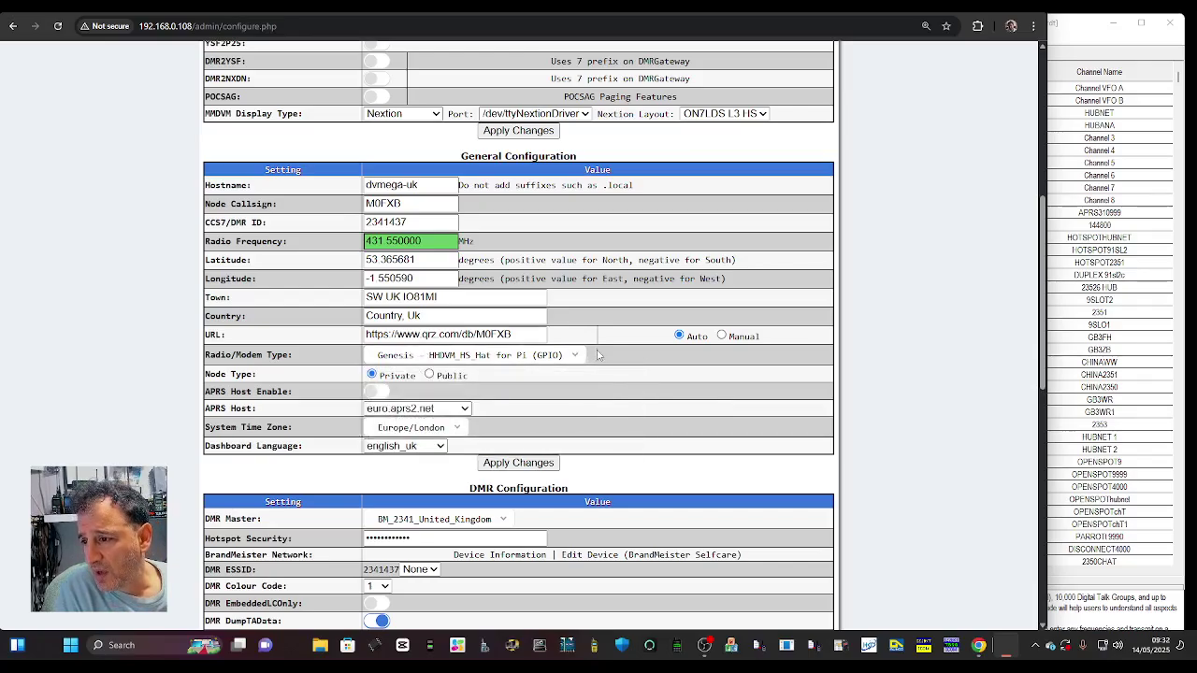
{"action": "scroll", "coordinate": [608, 353], "scroll_direction": "down", "scroll_amount": 5}
{"action": "scroll", "coordinate": [634, 339], "scroll_direction": "down", "scroll_amount": 1}
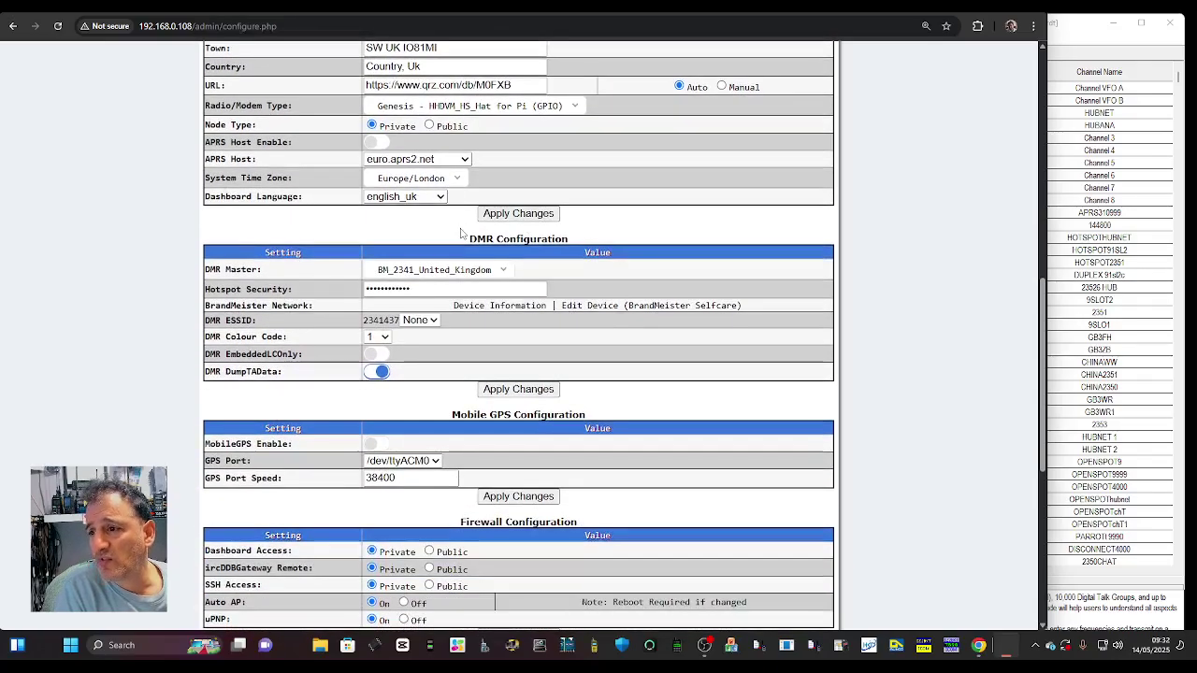
{"action": "left_click", "coordinate": [502, 272]}
{"action": "left_click", "coordinate": [502, 273]}
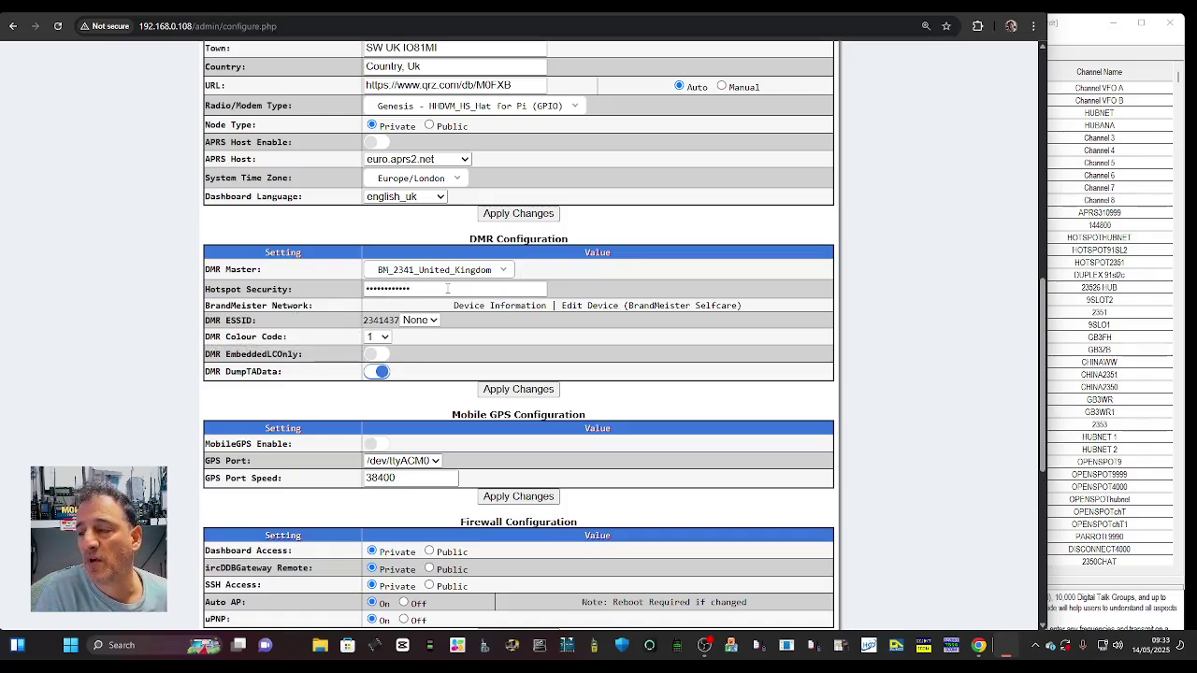
{"action": "scroll", "coordinate": [569, 291], "scroll_direction": "down", "scroll_amount": 3}
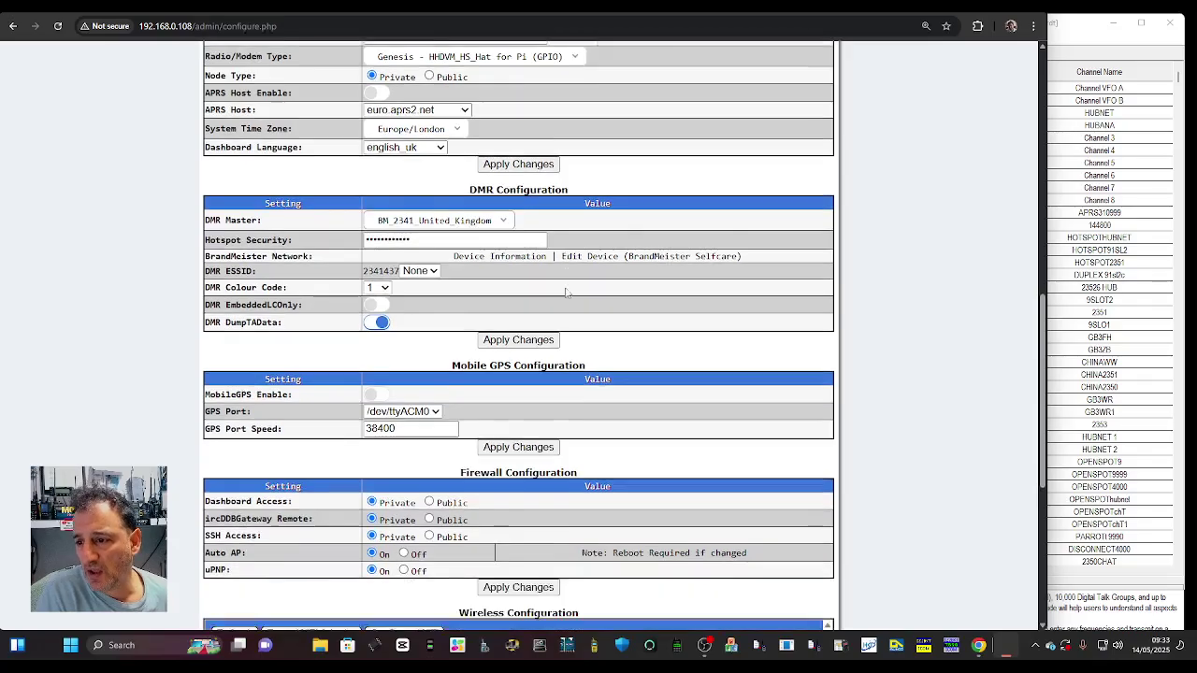
{"action": "scroll", "coordinate": [569, 292], "scroll_direction": "down", "scroll_amount": 1}
{"action": "scroll", "coordinate": [568, 292], "scroll_direction": "up", "scroll_amount": 4}
{"action": "scroll", "coordinate": [573, 288], "scroll_direction": "down", "scroll_amount": 5}
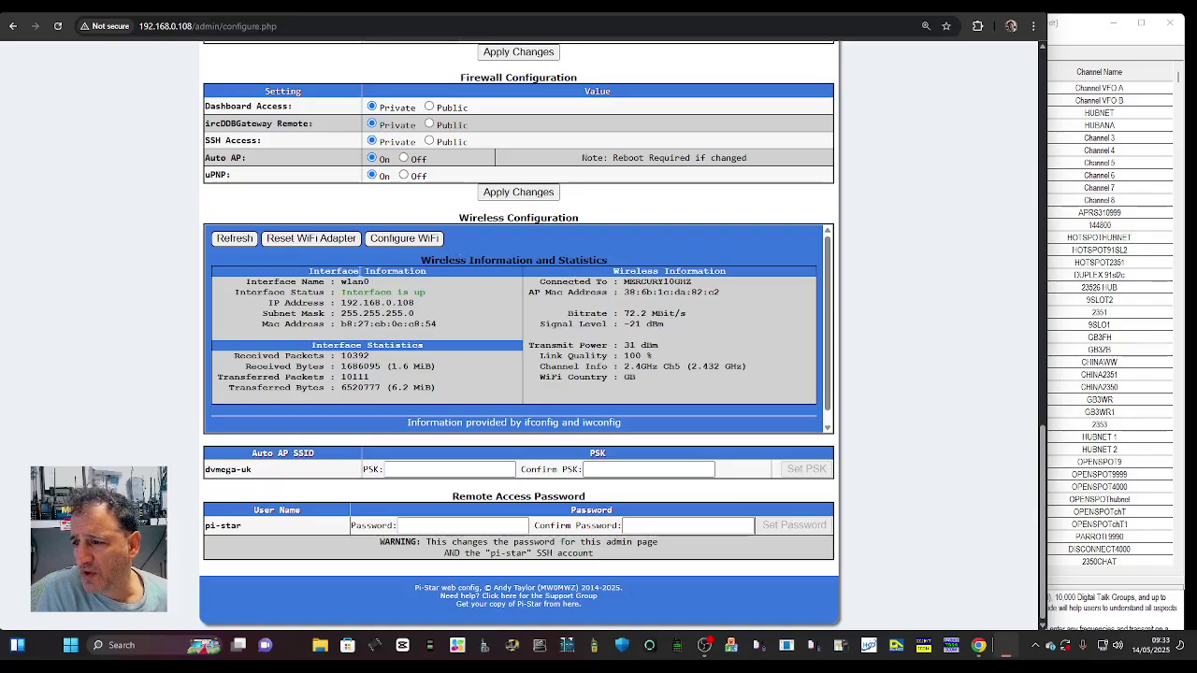
{"action": "scroll", "coordinate": [488, 290], "scroll_direction": "up", "scroll_amount": 15}
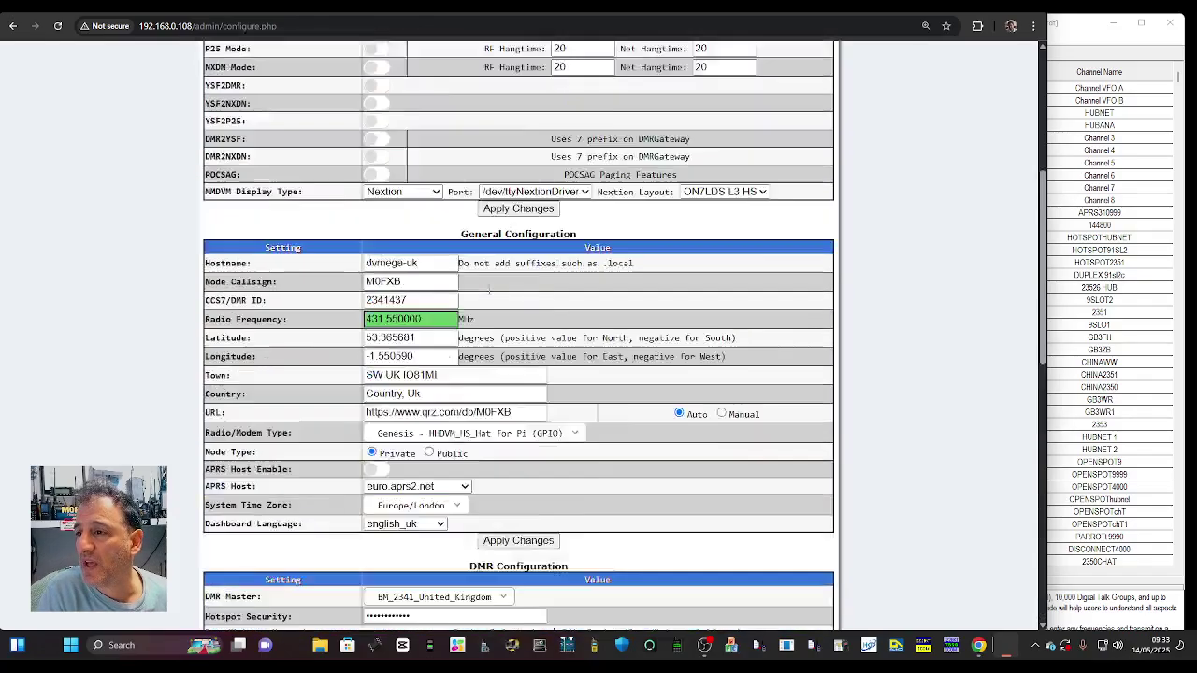
{"action": "scroll", "coordinate": [488, 290], "scroll_direction": "down", "scroll_amount": 10}
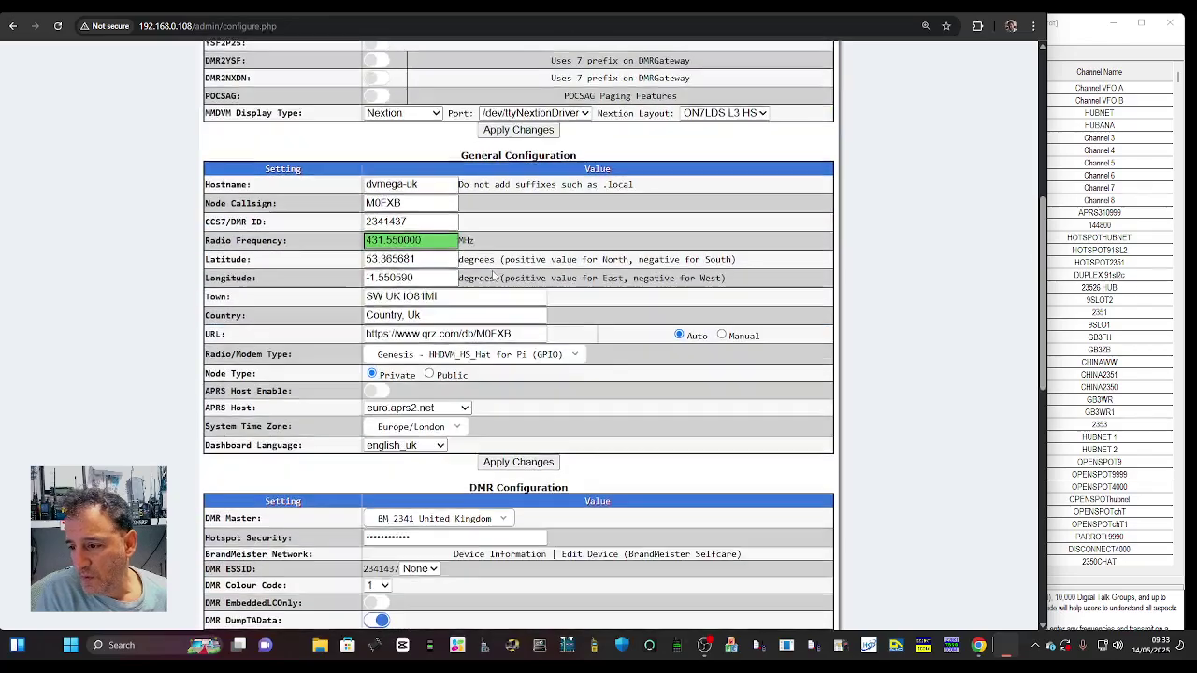
{"action": "scroll", "coordinate": [488, 290], "scroll_direction": "up", "scroll_amount": 5}
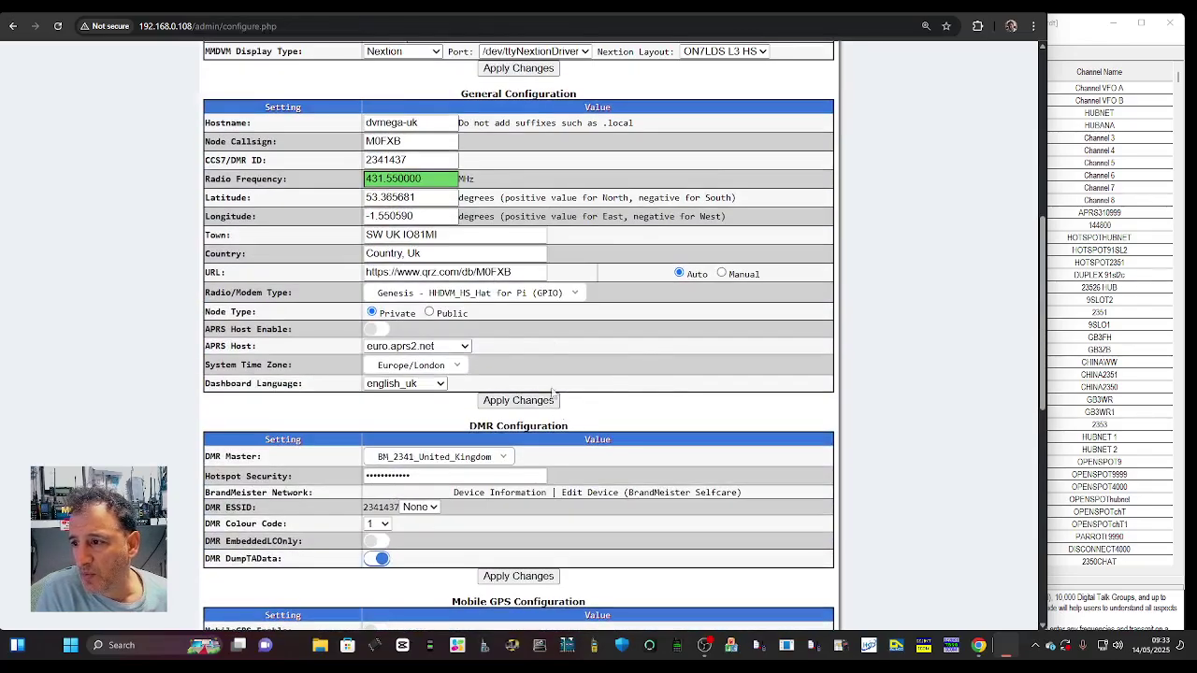
{"action": "scroll", "coordinate": [522, 311], "scroll_direction": "up", "scroll_amount": 2}
{"action": "scroll", "coordinate": [605, 263], "scroll_direction": "down", "scroll_amount": 1}
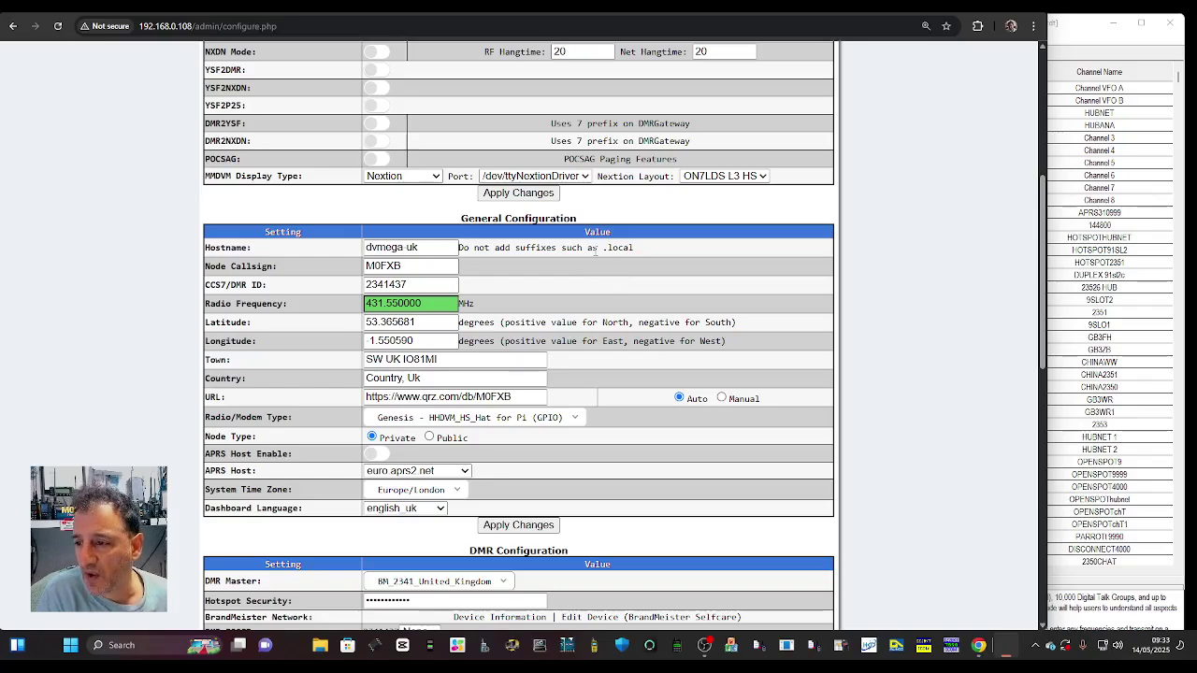
{"action": "scroll", "coordinate": [594, 251], "scroll_direction": "down", "scroll_amount": 2}
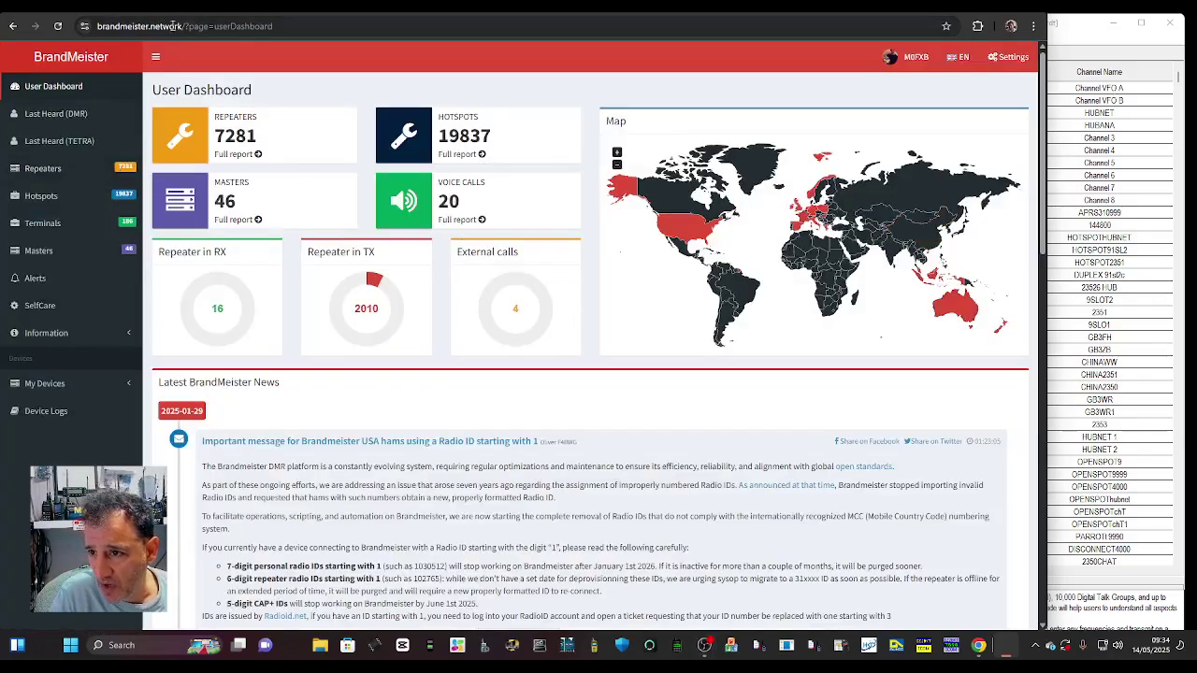
{"action": "left_click", "coordinate": [917, 57]}
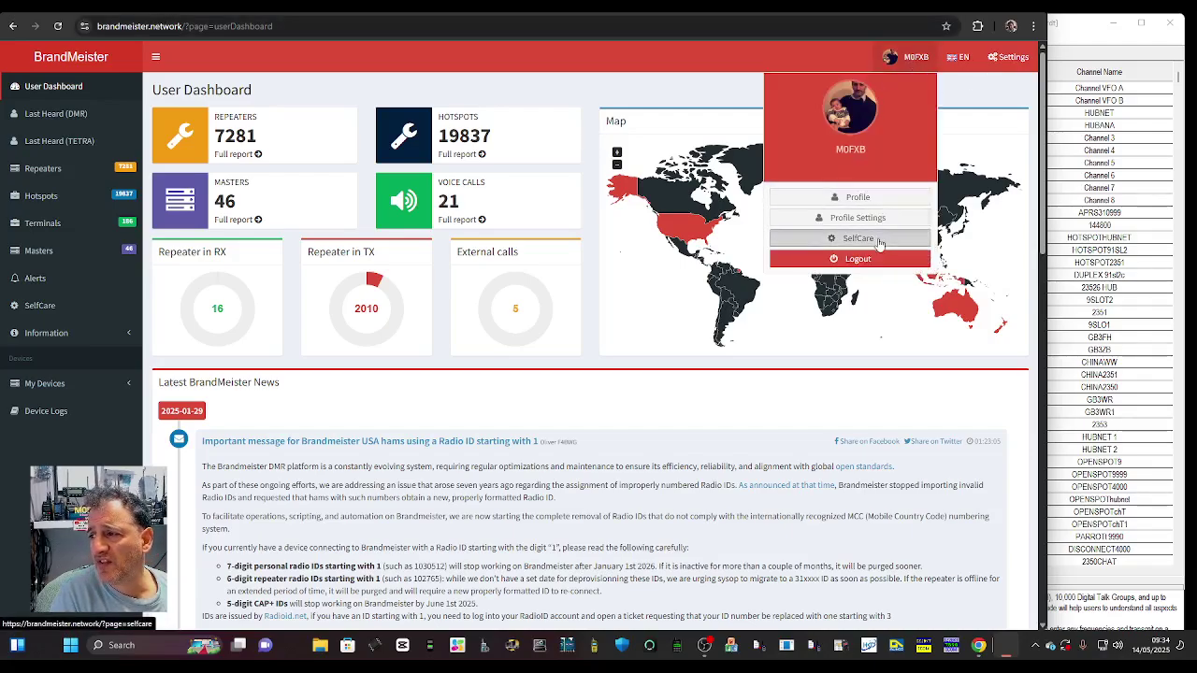
{"action": "left_click", "coordinate": [874, 238]}
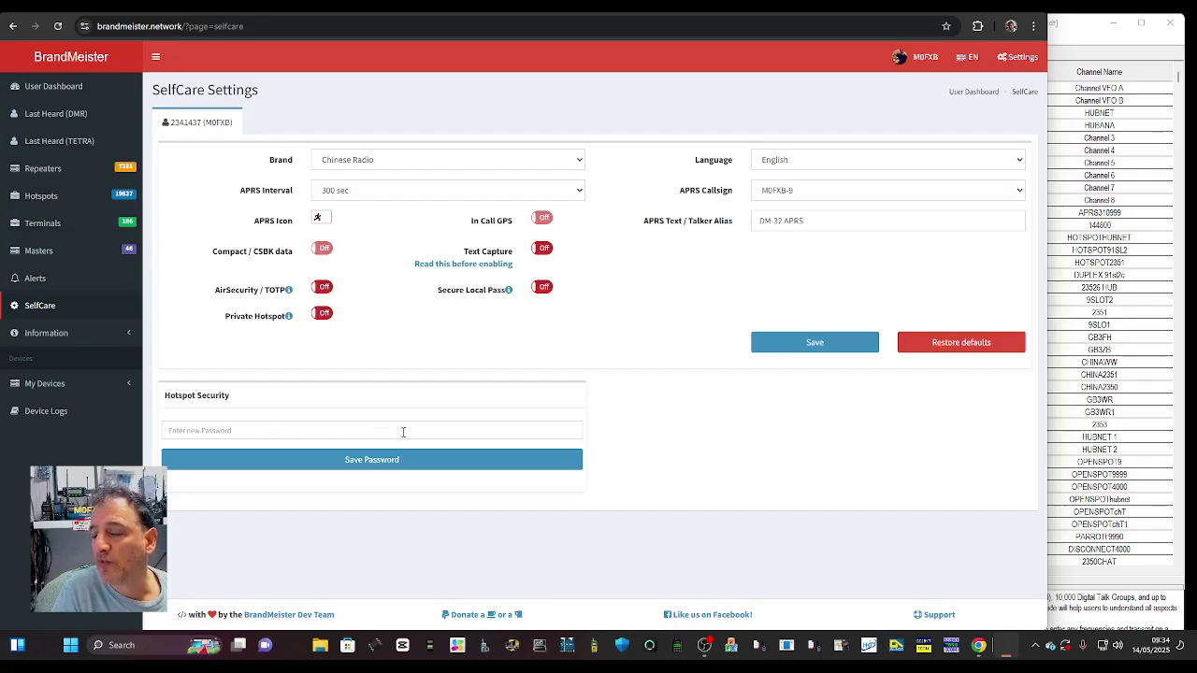
{"action": "left_click", "coordinate": [26, 387]}
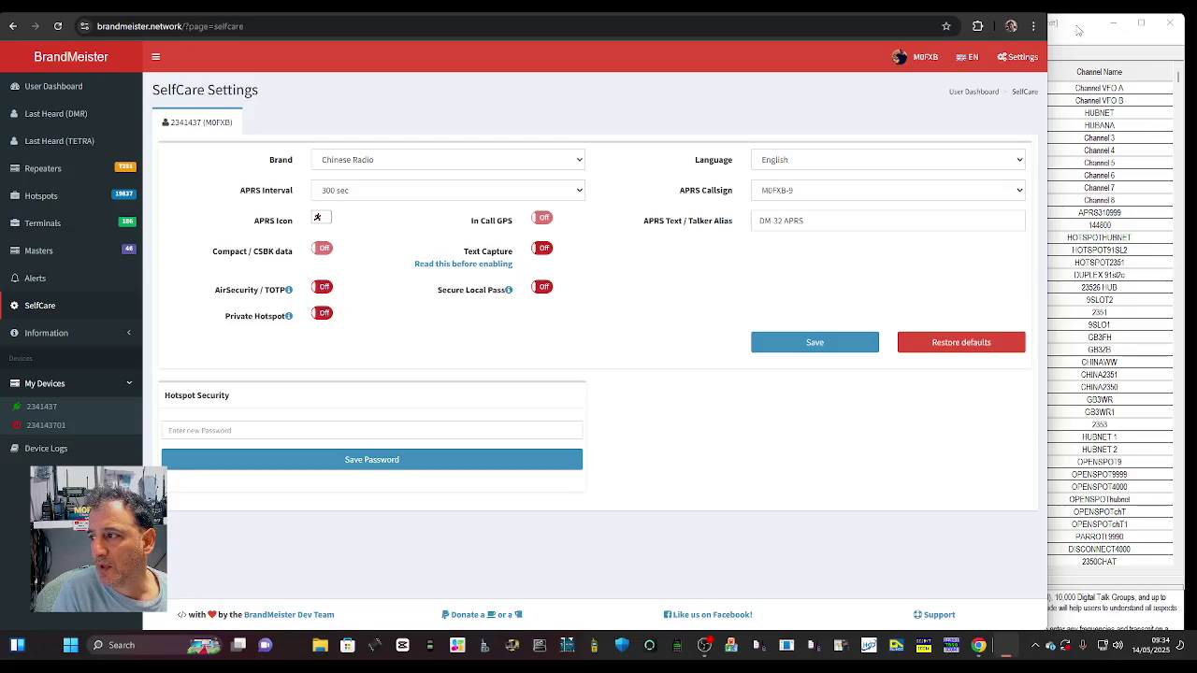
{"action": "key", "text": "ctrl+Tab"}
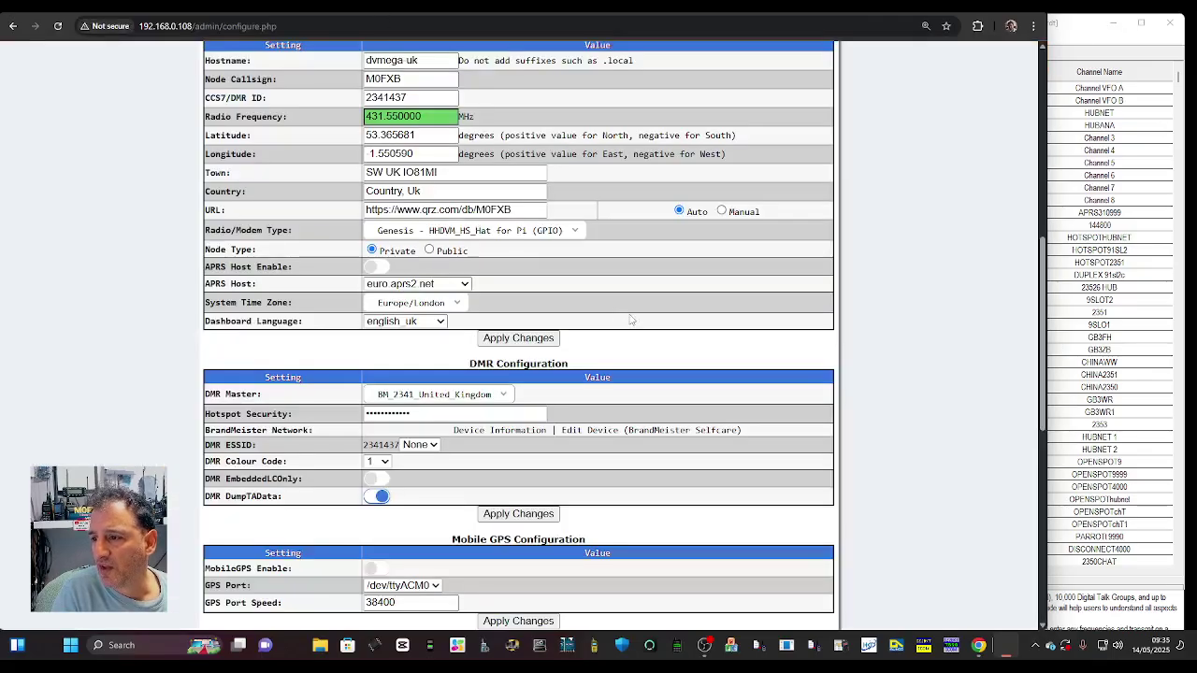
{"action": "scroll", "coordinate": [485, 192], "scroll_direction": "up", "scroll_amount": 3}
{"action": "scroll", "coordinate": [484, 191], "scroll_direction": "up", "scroll_amount": 3}
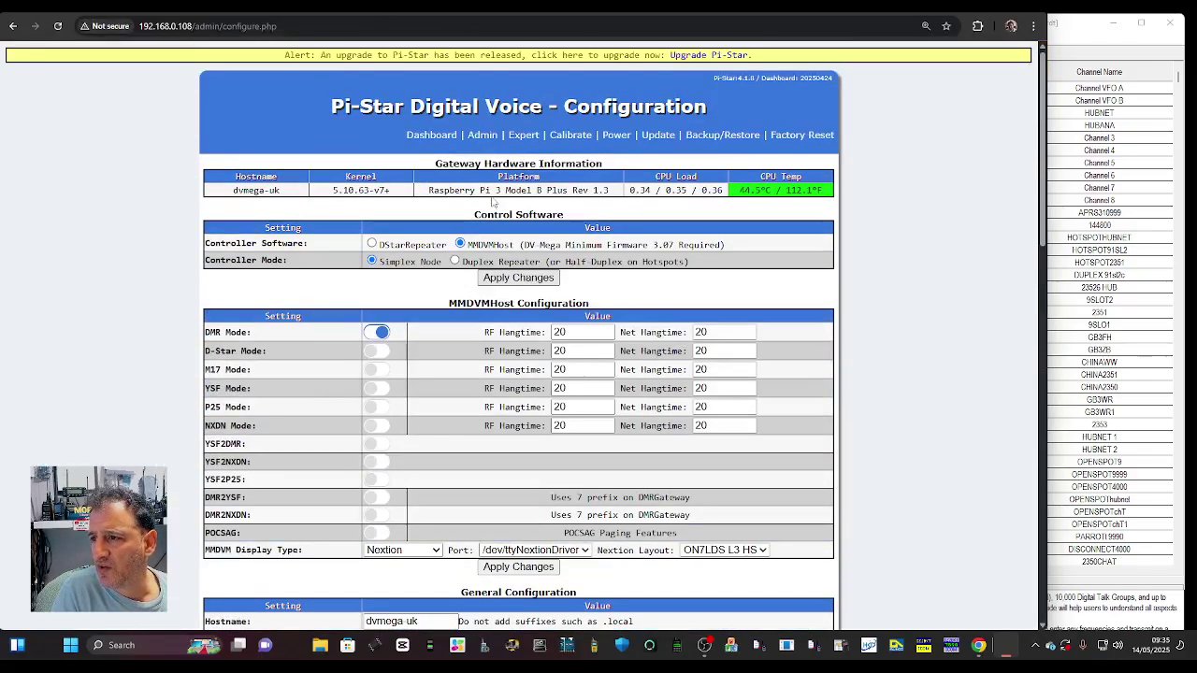
Step: Return to the Pi-Star dashboard to watch TG 91 traffic on DMR Slot 2
{"action": "left_click", "coordinate": [437, 136]}
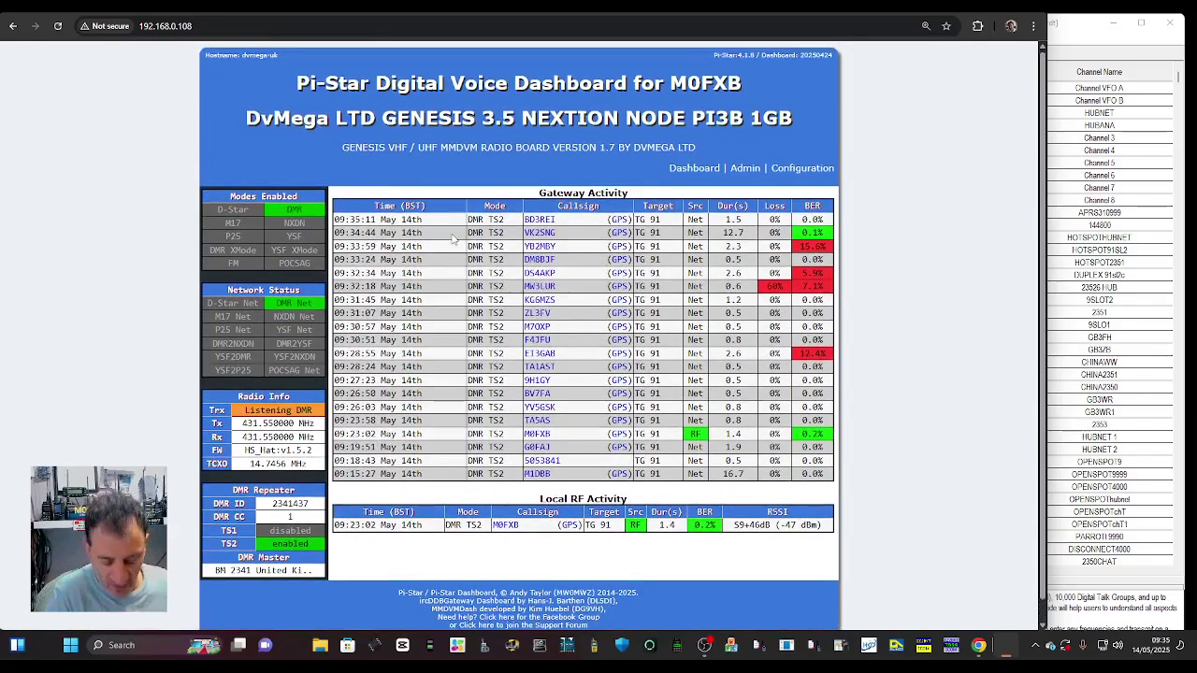
{"action": "scroll", "coordinate": [451, 236], "scroll_direction": "down", "scroll_amount": 1}
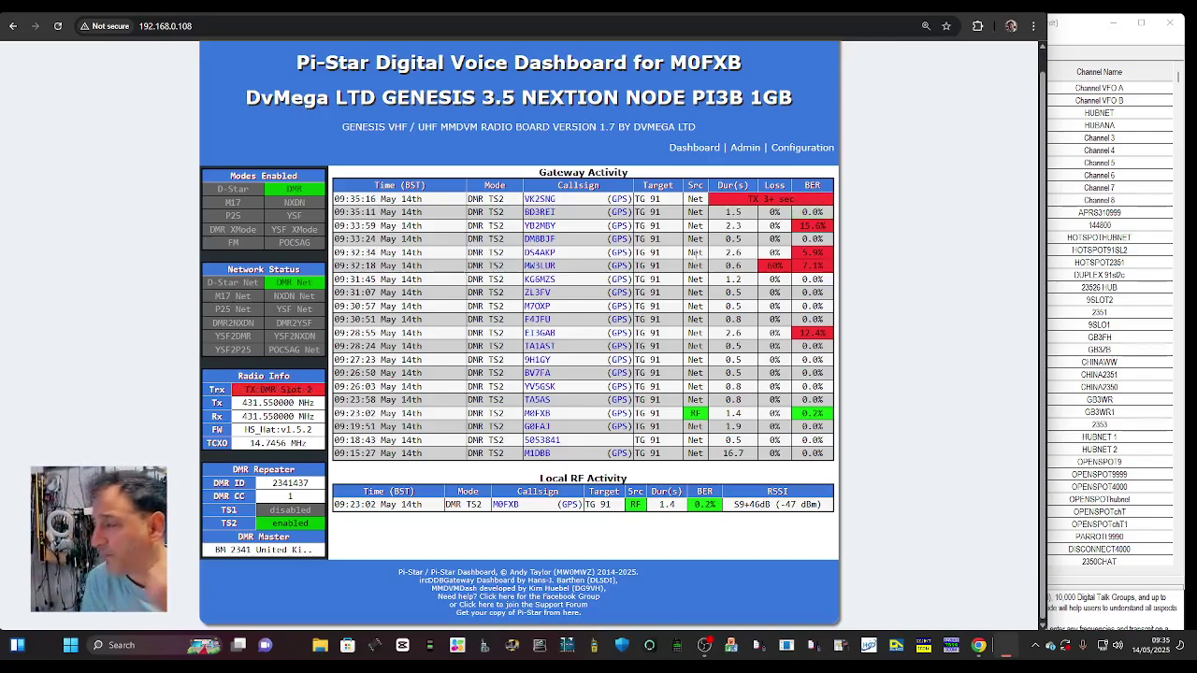
{"action": "left_click", "coordinate": [1080, 35]}
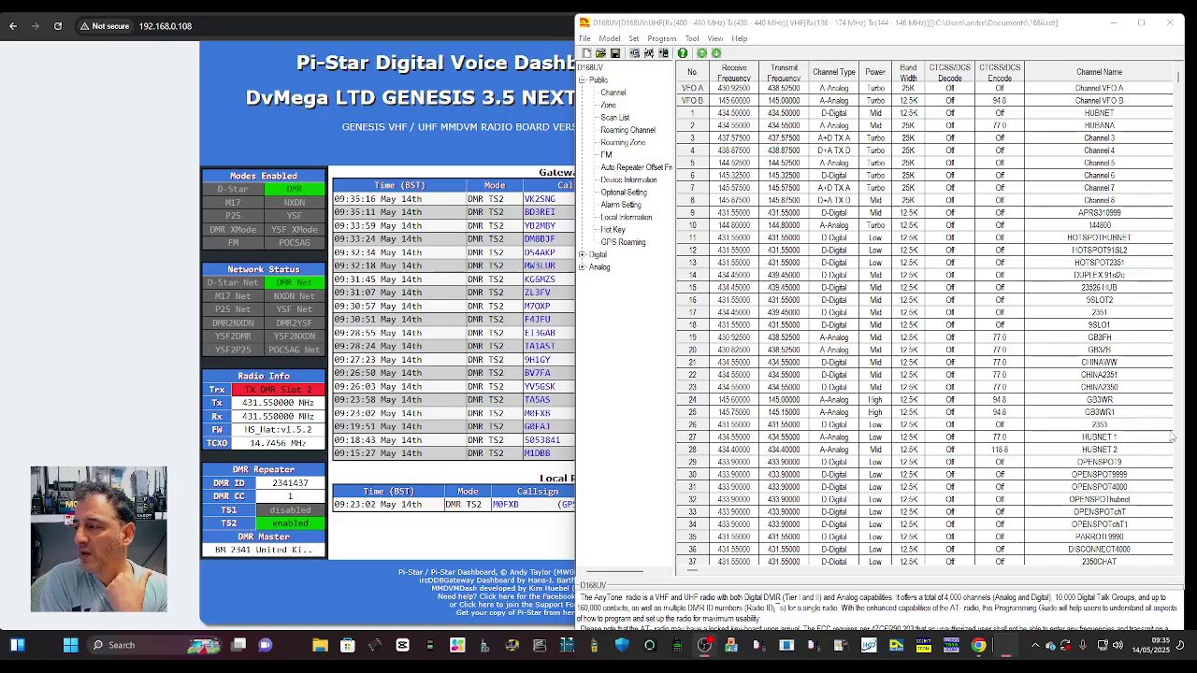
Step: Activate the D168UV CPS channel list and open channel HOTSPOT91SL2
{"action": "left_click", "coordinate": [815, 133]}
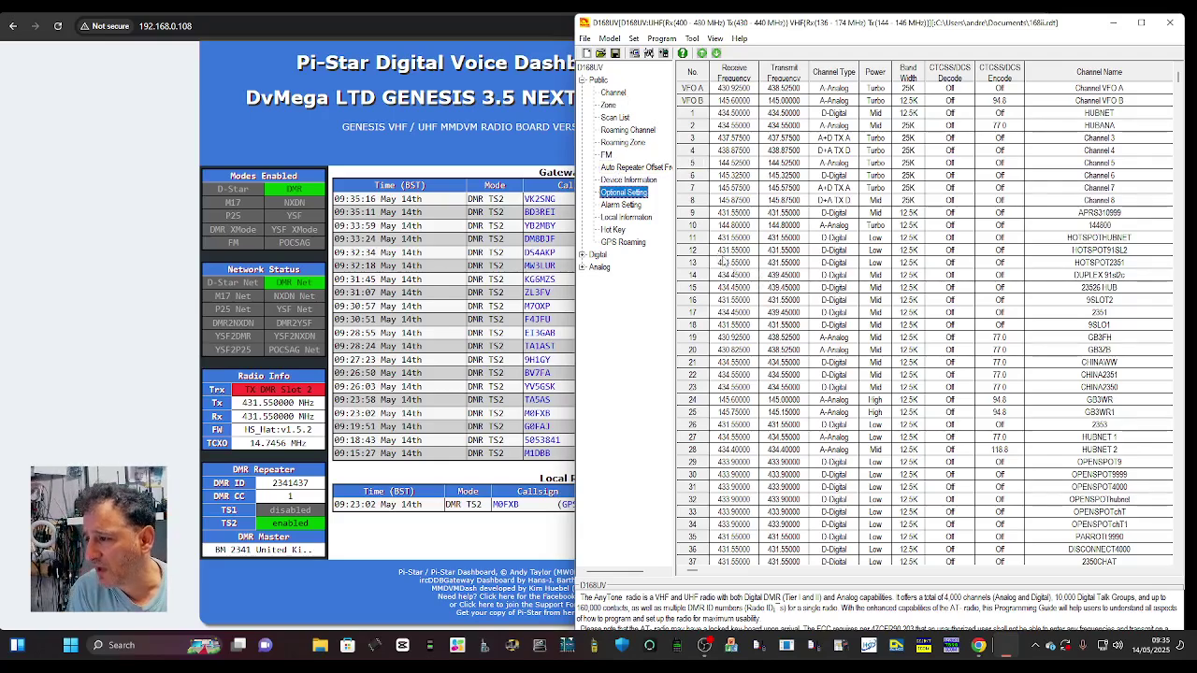
{"action": "double_click", "coordinate": [739, 253]}
Step: Move the HOTSPOT91SL2 dialog aside to show 431.55000 MHz, colour code 1, slot 2
{"action": "left_click_drag", "start_coordinate": [997, 116], "coordinate": [775, 68]}
{"action": "left_click", "coordinate": [710, 652]}
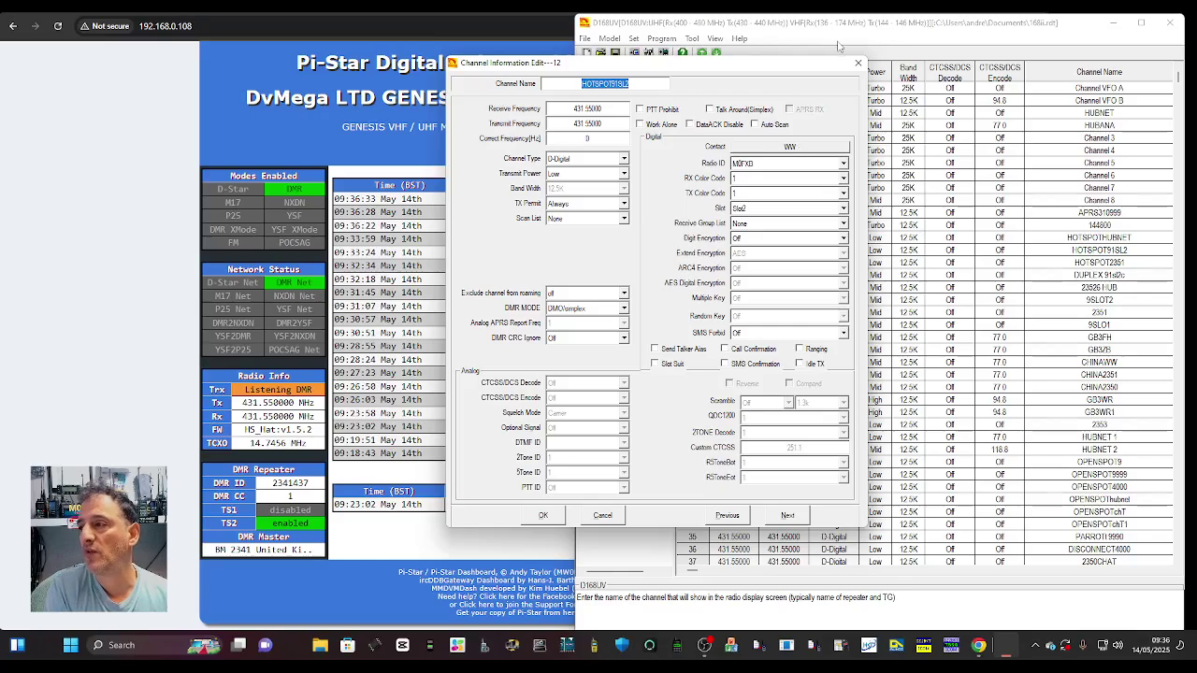
Step: Check HOTSPOT91SL2's contact choices, keep WW, and close the channel settings
{"action": "left_click", "coordinate": [802, 149]}
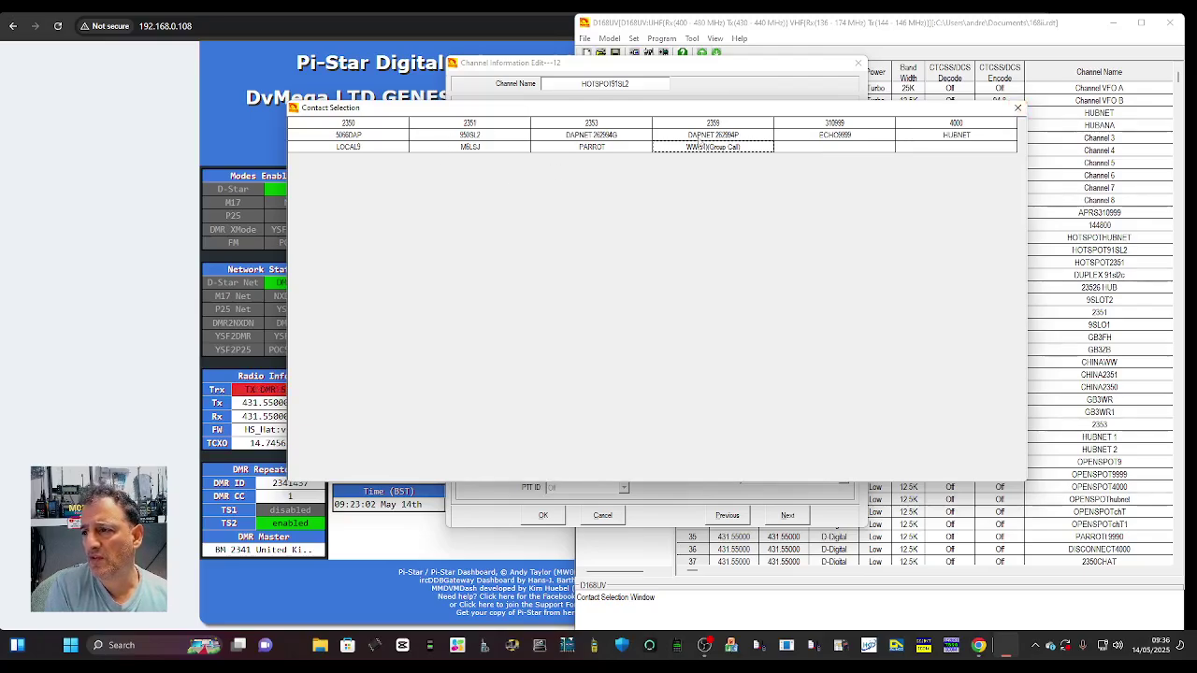
{"action": "left_click", "coordinate": [1018, 108]}
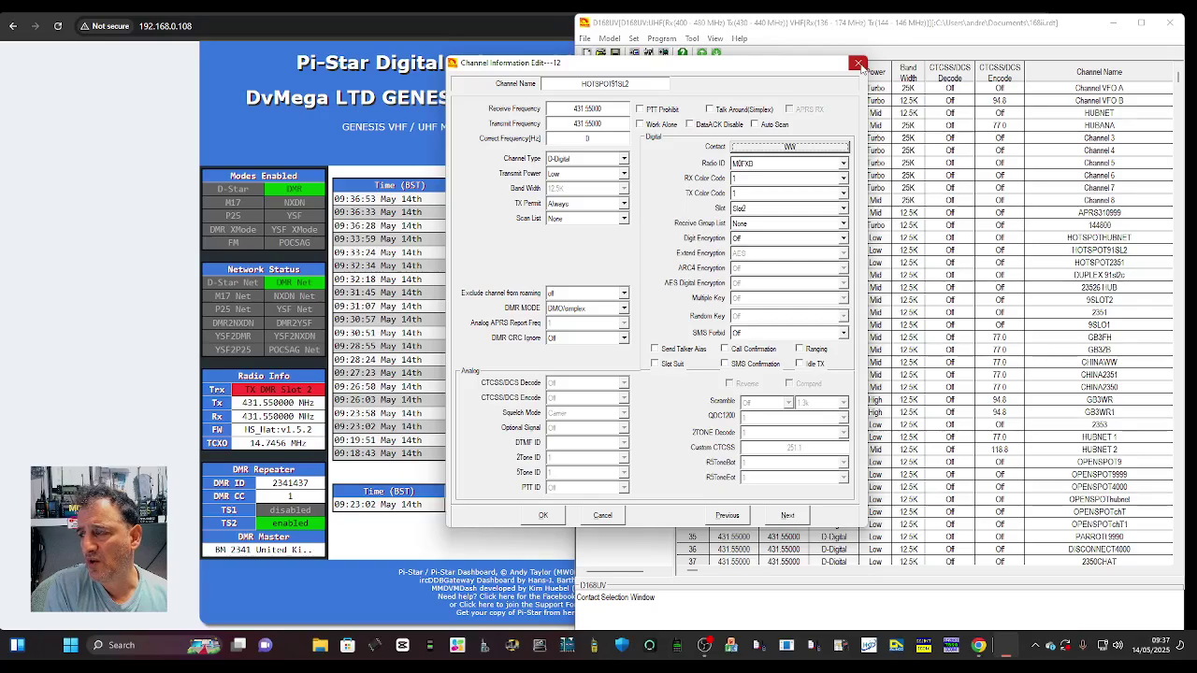
{"action": "left_click", "coordinate": [858, 66]}
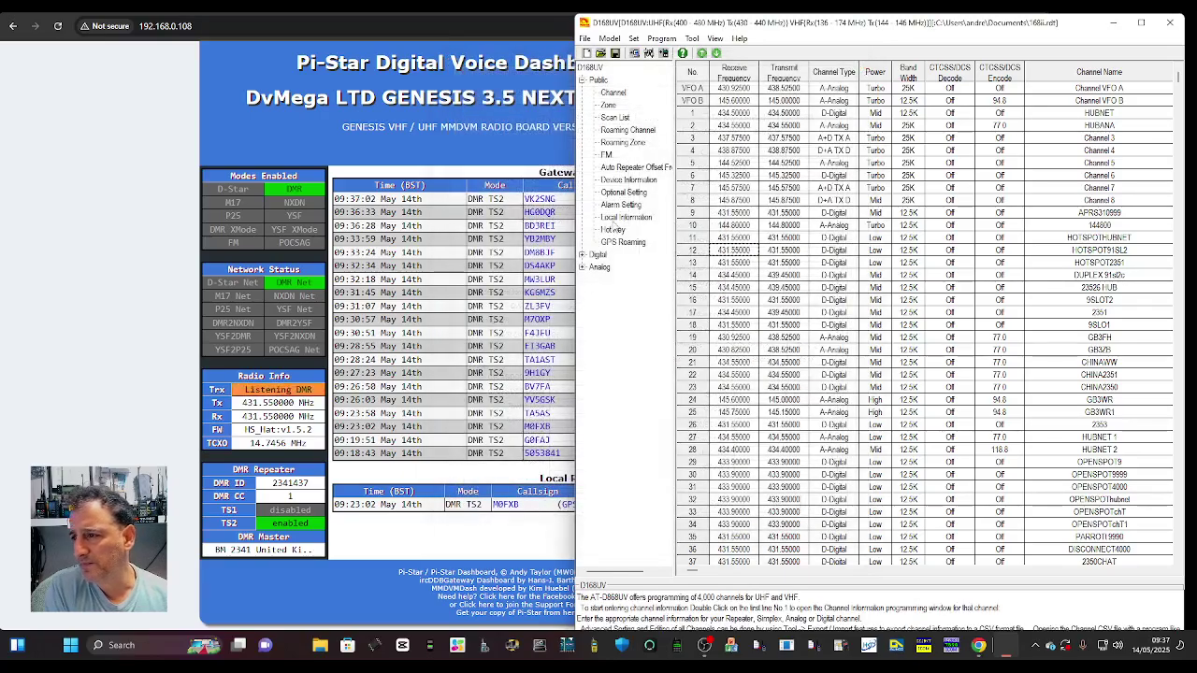
Step: Expand Digital, show the Contact/Talk Groups list, and select talk group 2351
{"action": "double_click", "coordinate": [596, 258]}
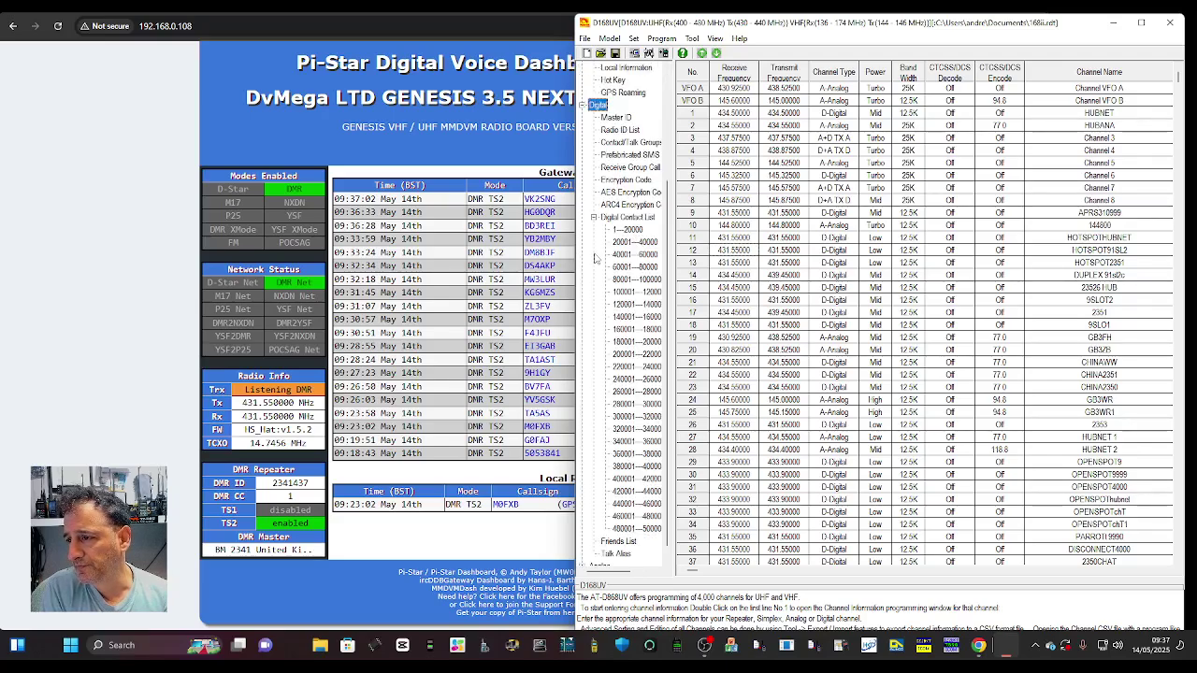
{"action": "scroll", "coordinate": [630, 254], "scroll_direction": "up", "scroll_amount": 4}
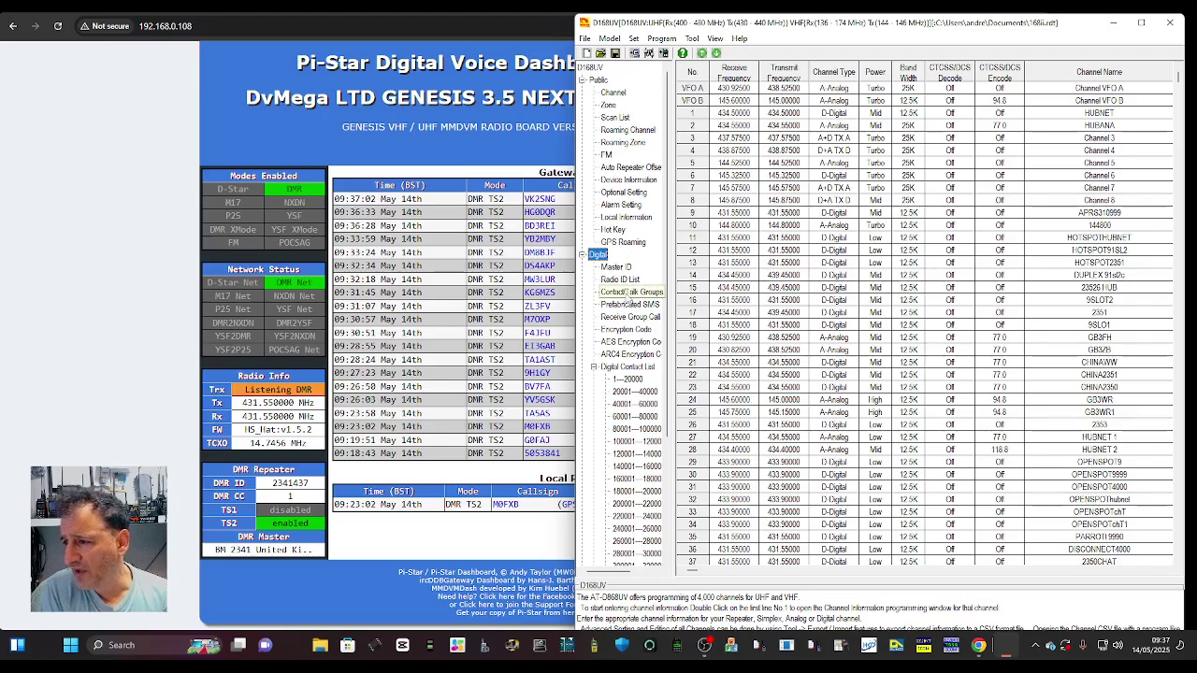
{"action": "left_click", "coordinate": [630, 292]}
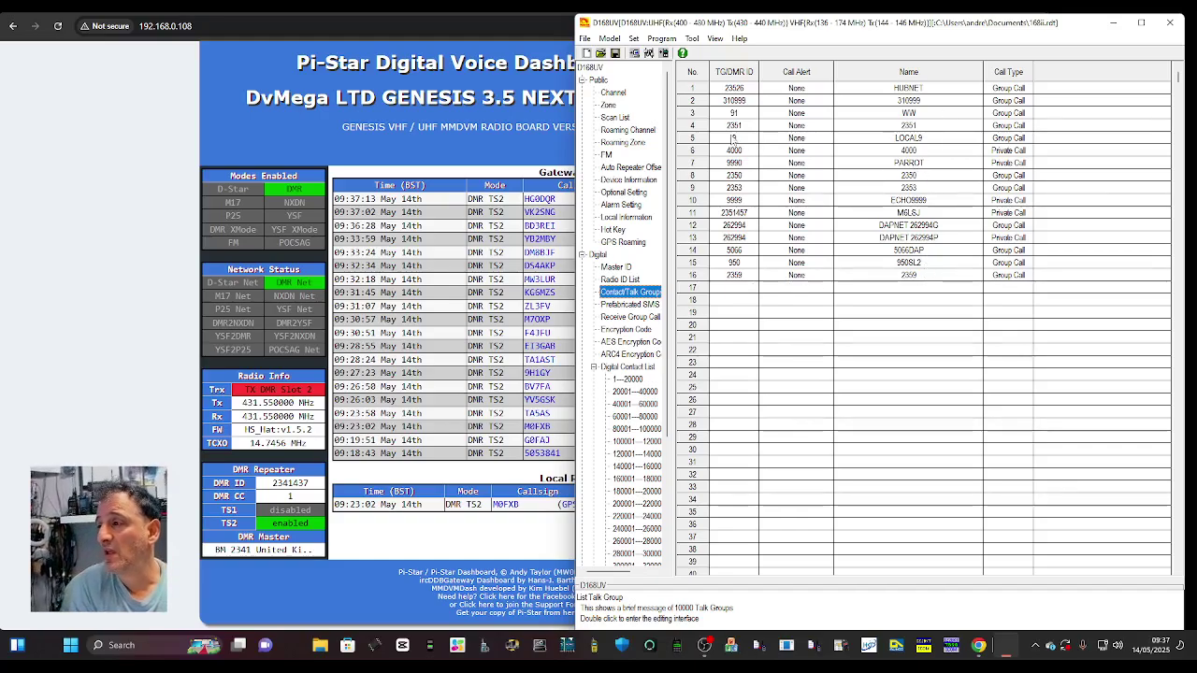
{"action": "left_click", "coordinate": [915, 126]}
Step: Rename talk group 2351 to CHAT1 and confirm the change
{"action": "double_click", "coordinate": [917, 127]}
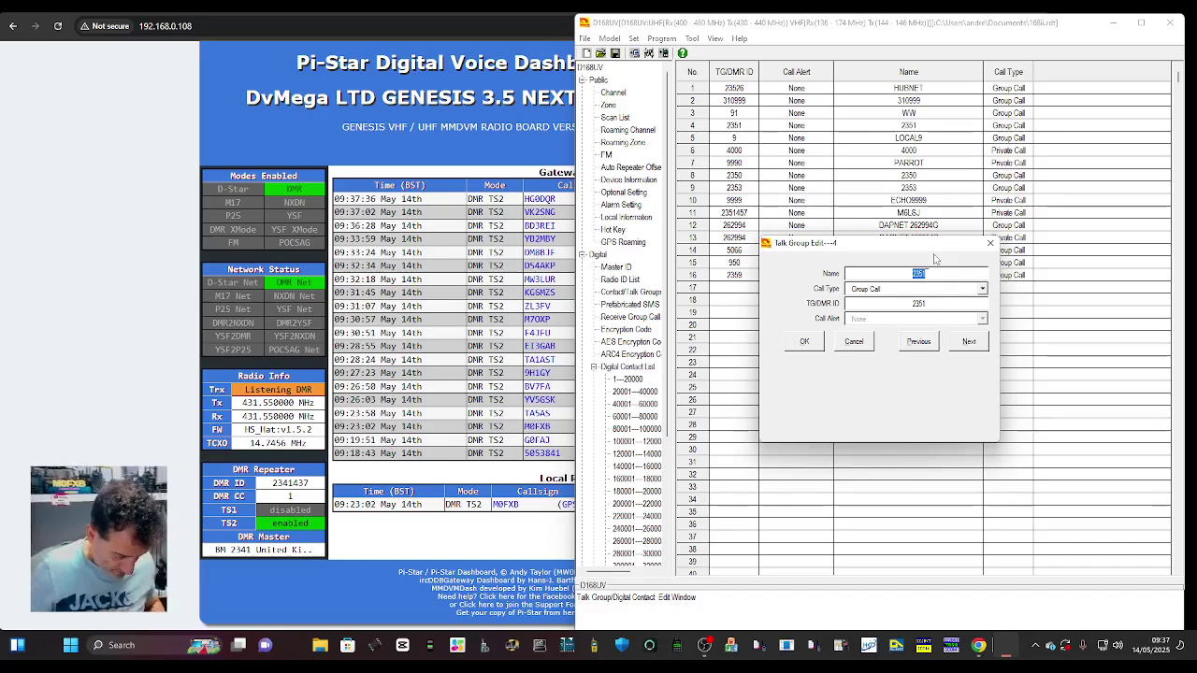
{"action": "type", "text": "CHA"}
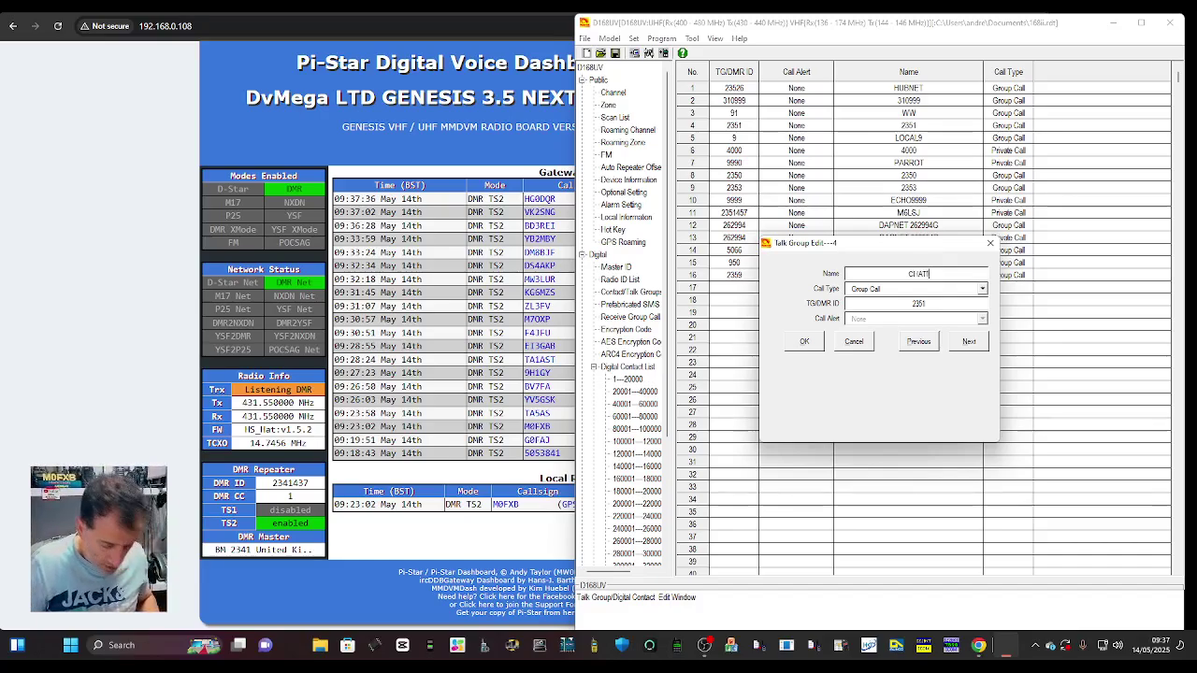
{"action": "type", "text": "T"}
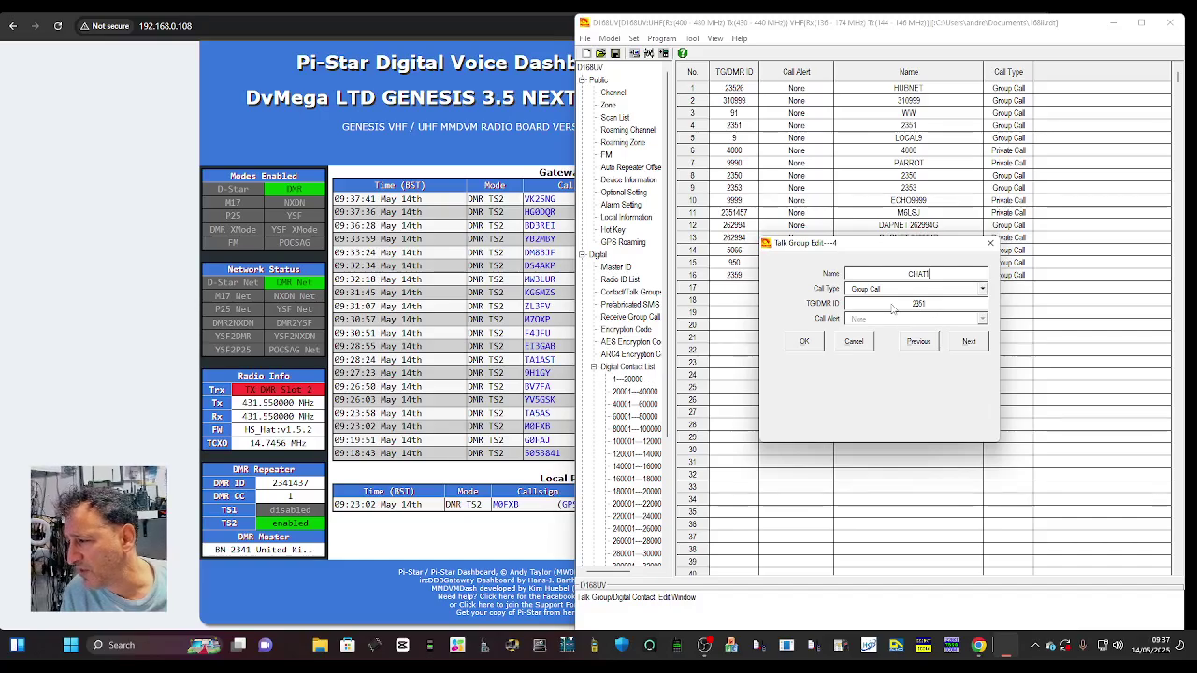
{"action": "left_click", "coordinate": [804, 341]}
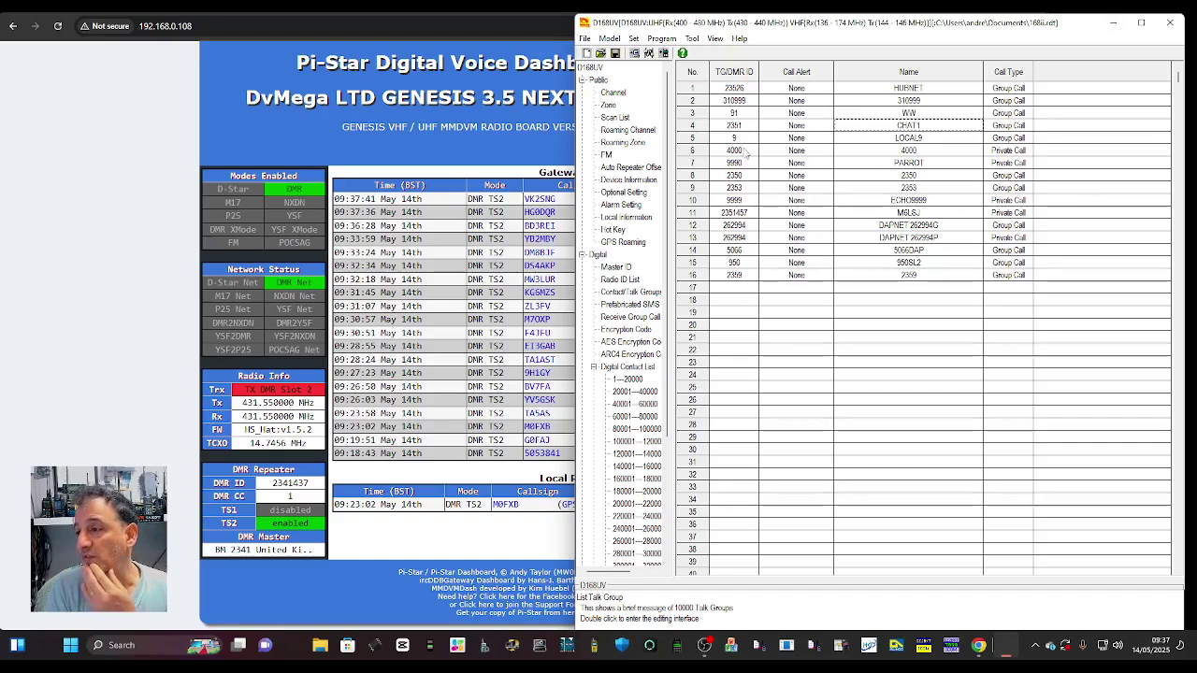
{"action": "left_click", "coordinate": [608, 106]}
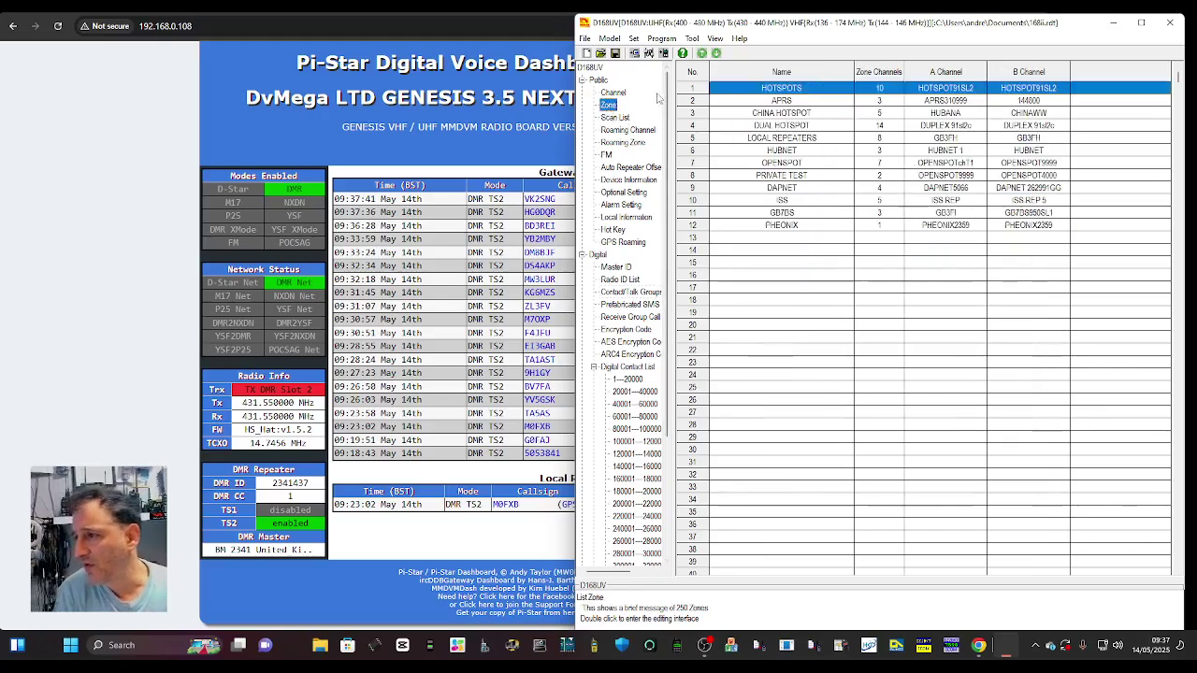
Step: Review the HOTSPOTS zone's member channels, close it, and return to Pi-Star
{"action": "double_click", "coordinate": [778, 91]}
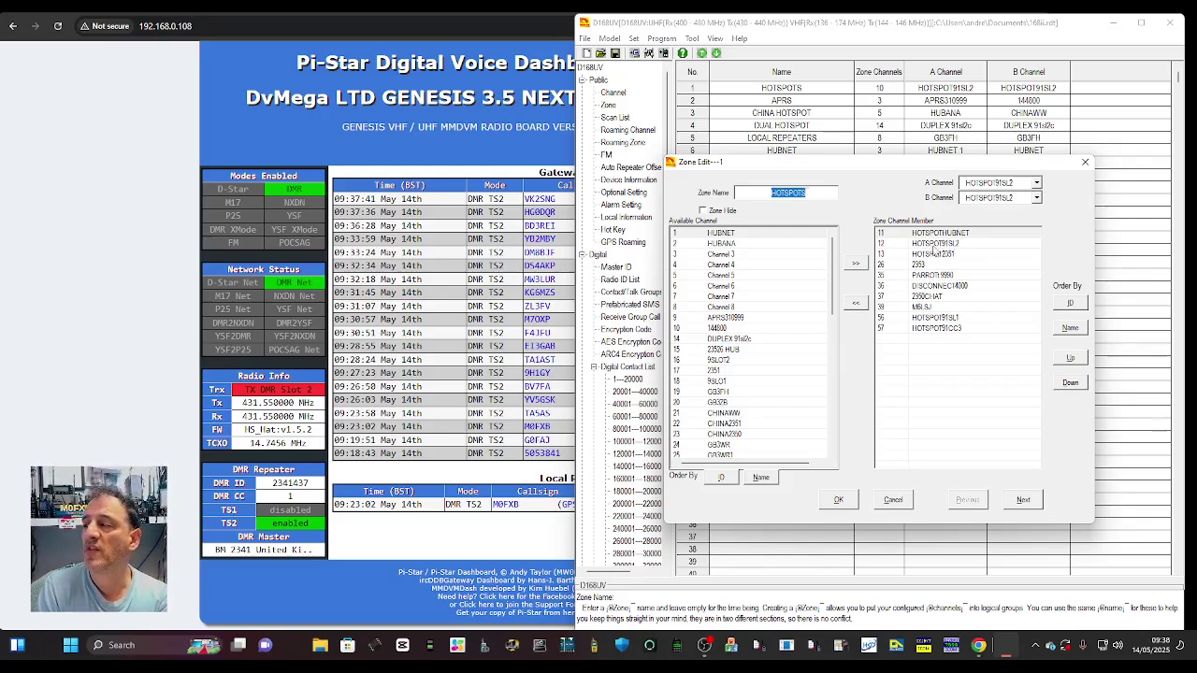
{"action": "left_click", "coordinate": [1086, 163]}
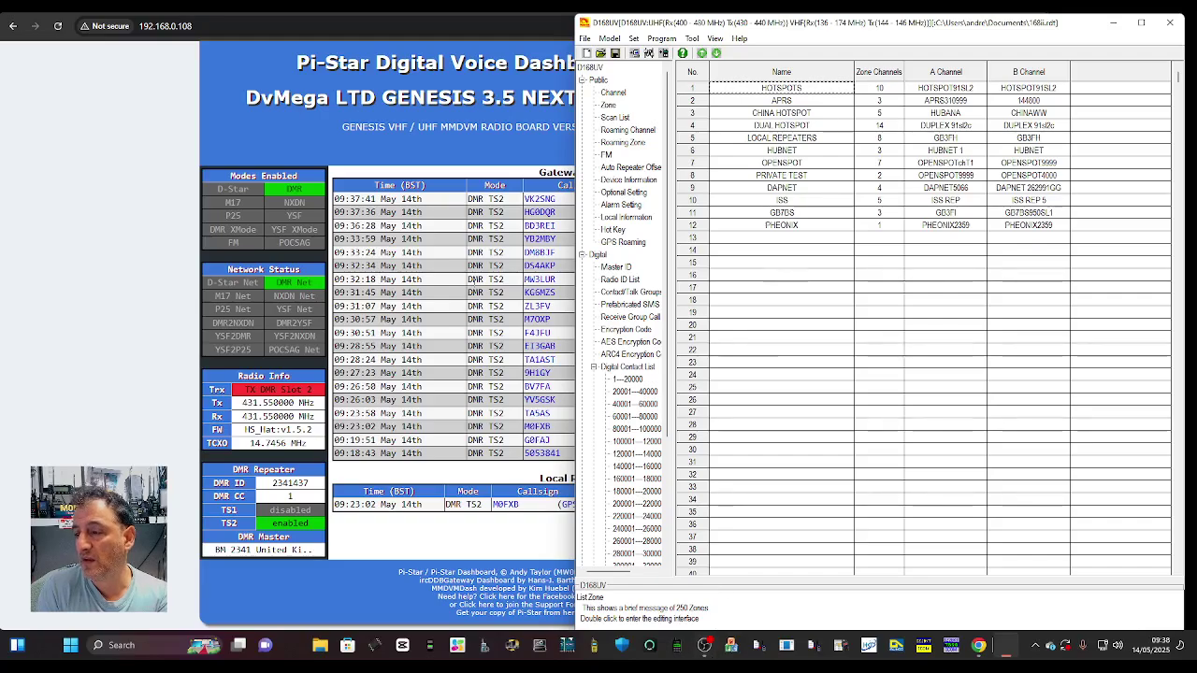
{"action": "left_click", "coordinate": [224, 131]}
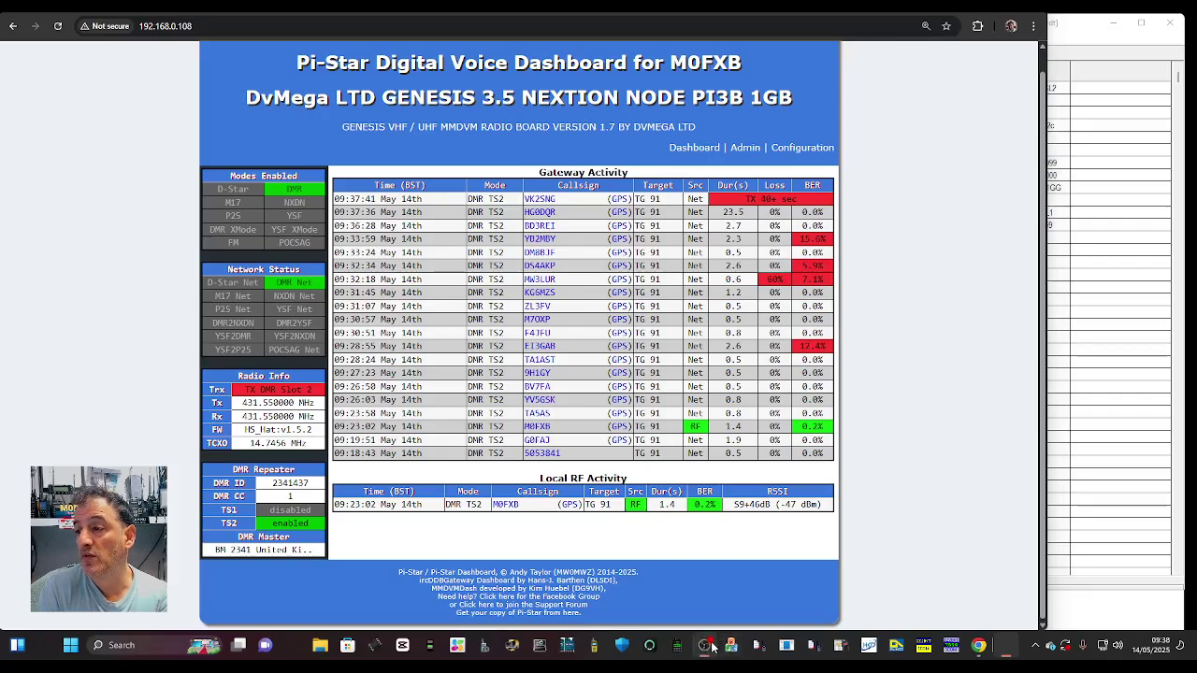
{"action": "left_click", "coordinate": [794, 150]}
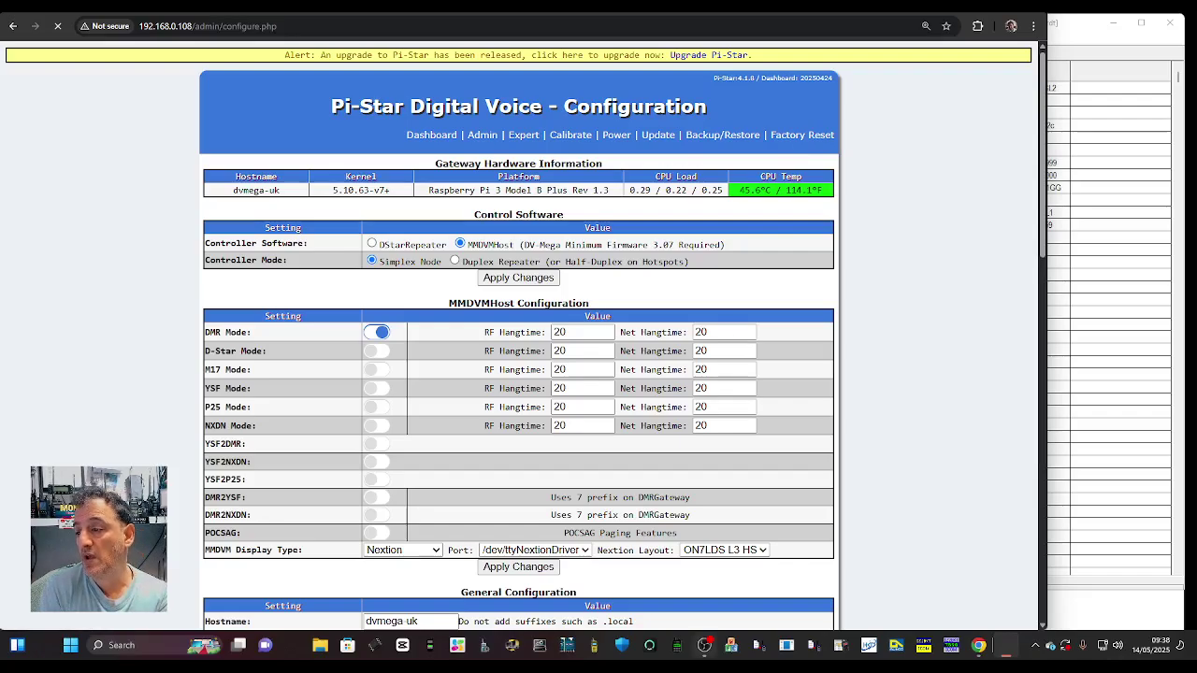
{"action": "left_click", "coordinate": [430, 135]}
{"action": "left_click", "coordinate": [799, 168]}
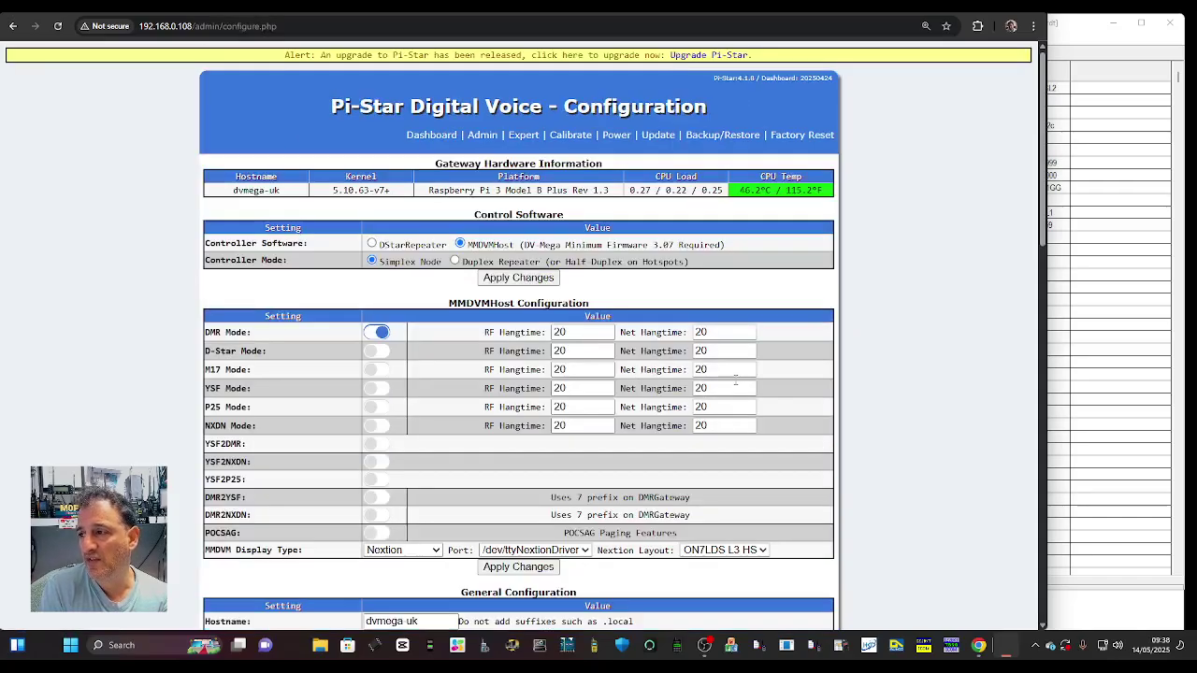
{"action": "scroll", "coordinate": [735, 379], "scroll_direction": "down", "scroll_amount": 1}
{"action": "scroll", "coordinate": [736, 378], "scroll_direction": "down", "scroll_amount": 3}
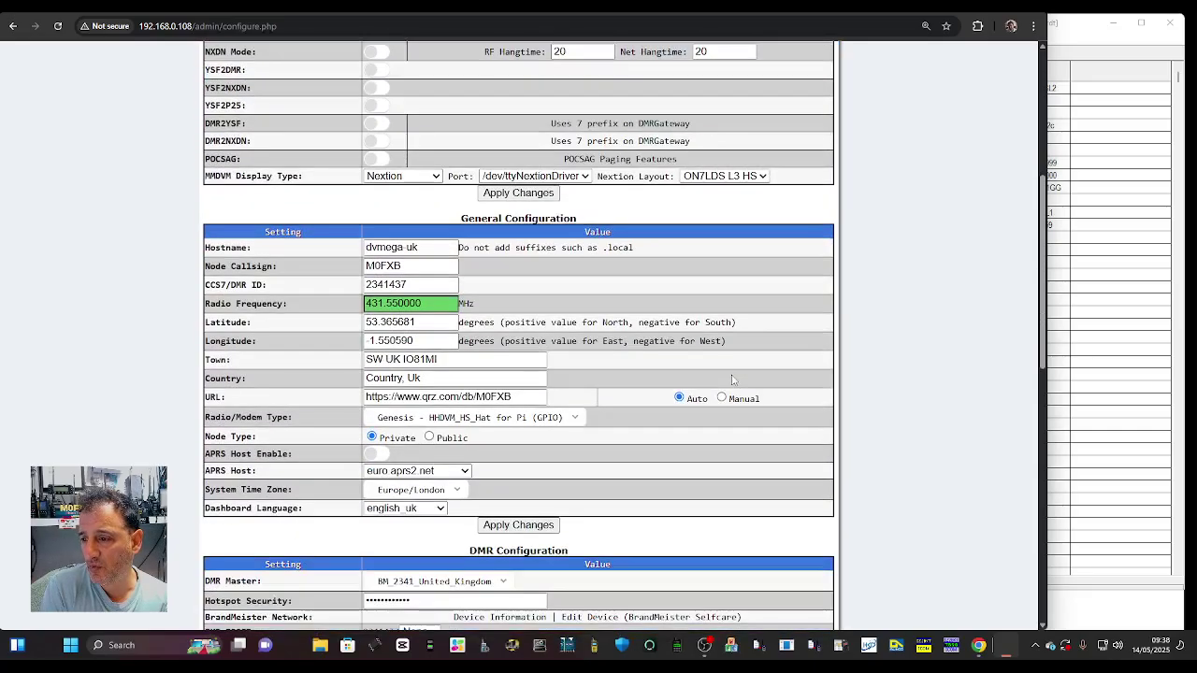
{"action": "scroll", "coordinate": [734, 379], "scroll_direction": "down", "scroll_amount": 5}
{"action": "scroll", "coordinate": [733, 376], "scroll_direction": "down", "scroll_amount": 1}
{"action": "scroll", "coordinate": [731, 375], "scroll_direction": "up", "scroll_amount": 10}
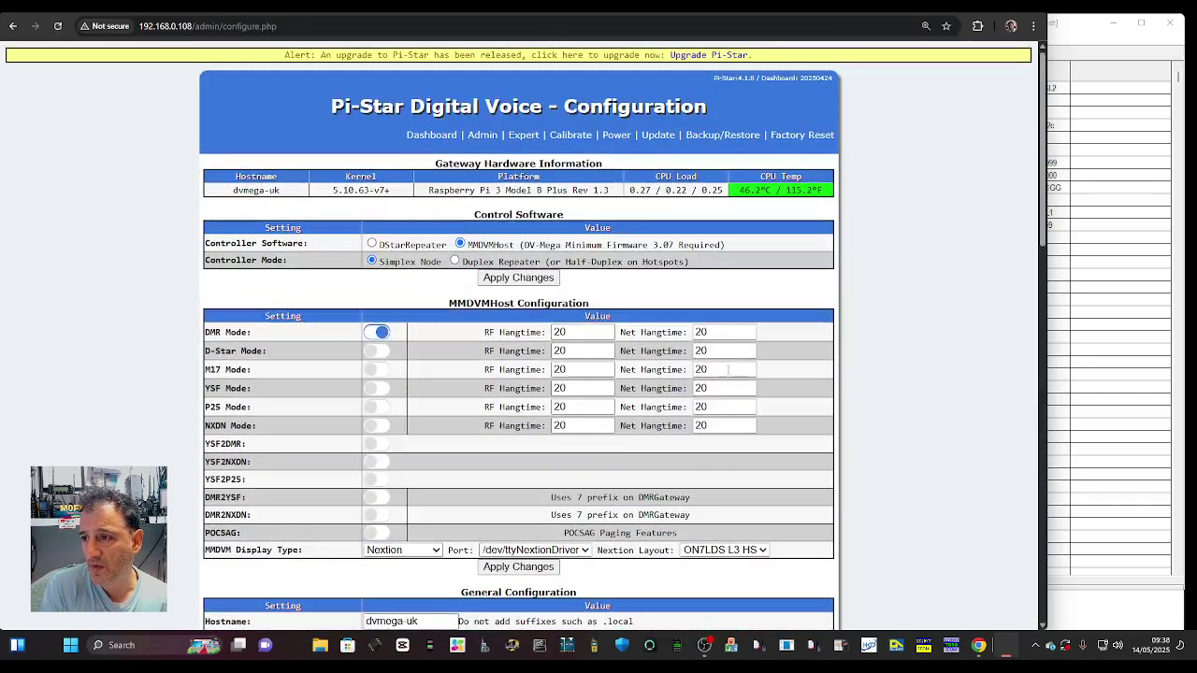
{"action": "left_click", "coordinate": [419, 136]}
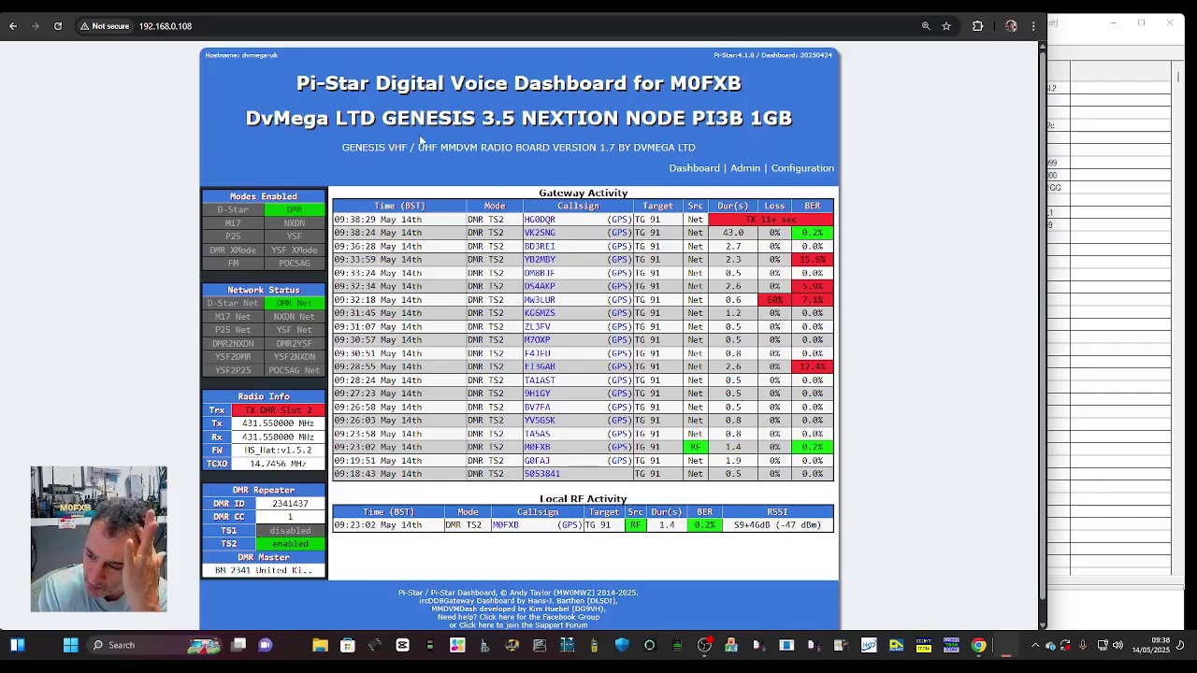